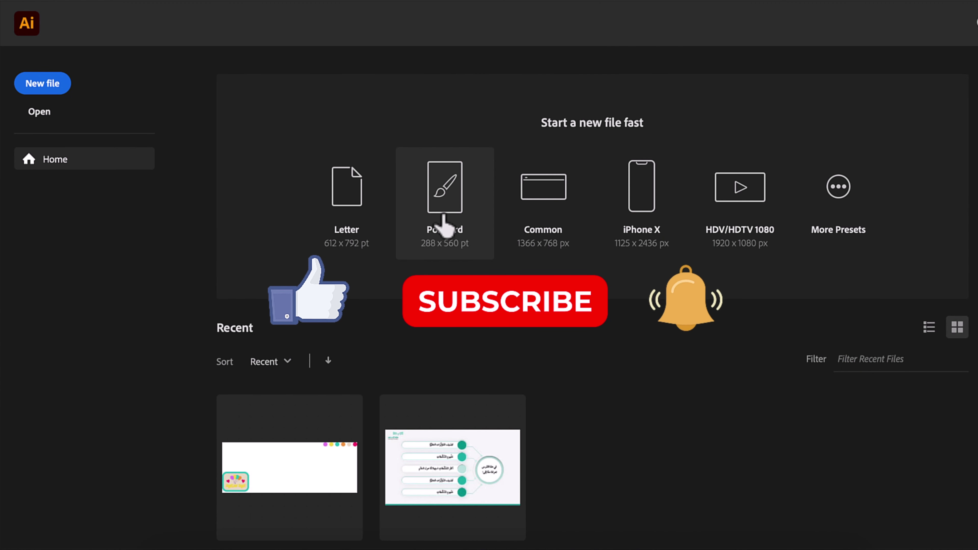
- Start a new file with the 1080 × 1080 px custom preset in RGB at 300 ppi
click(55, 82)
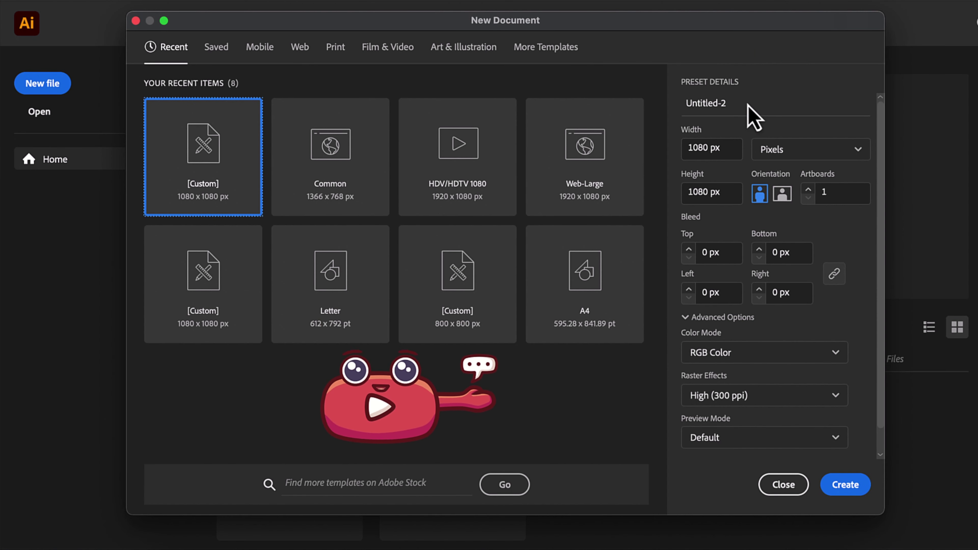
- Create the blank 1080 × 1080 px document Untitled-2 and dismiss the 3D and Materials panel
click(853, 489)
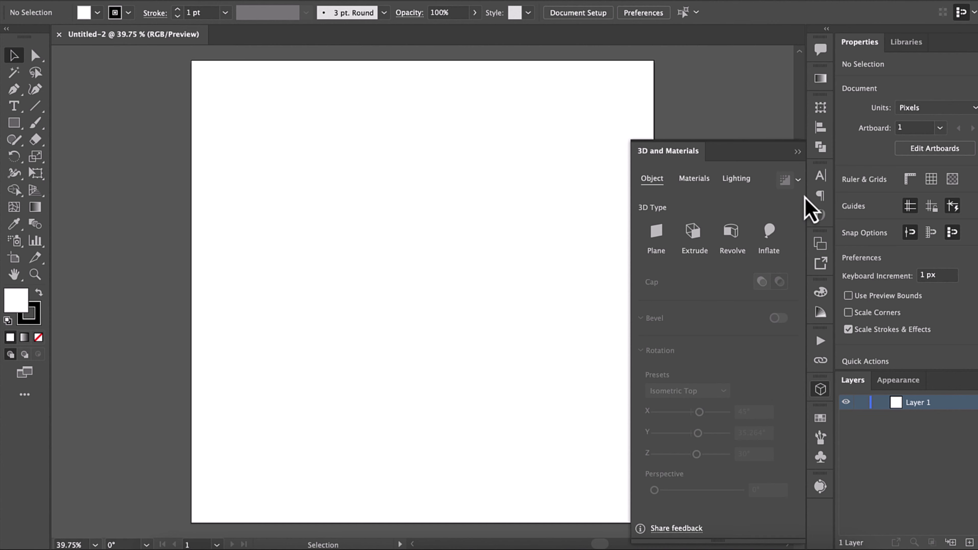
click(796, 151)
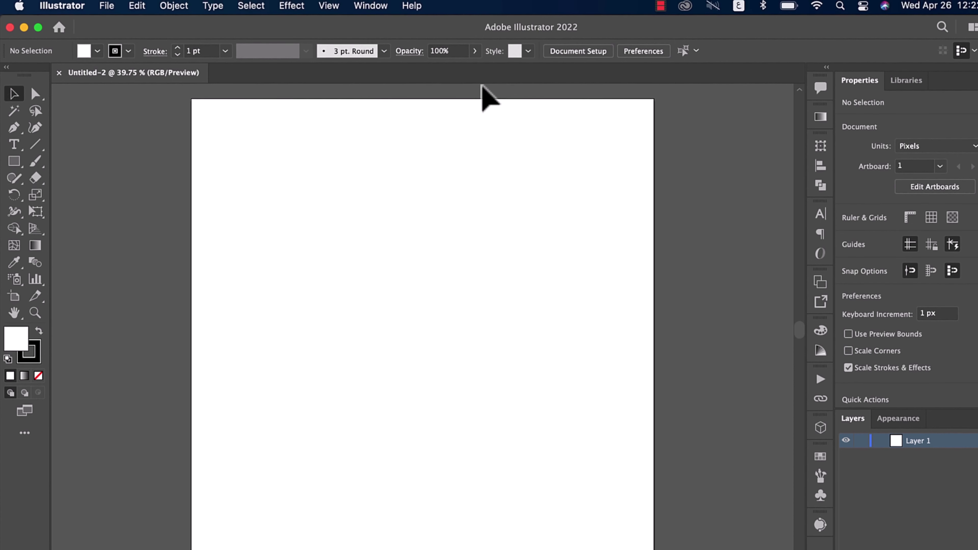
- Show the 3D and Materials panel from the Window menu, dock it on the right and expand it
click(371, 9)
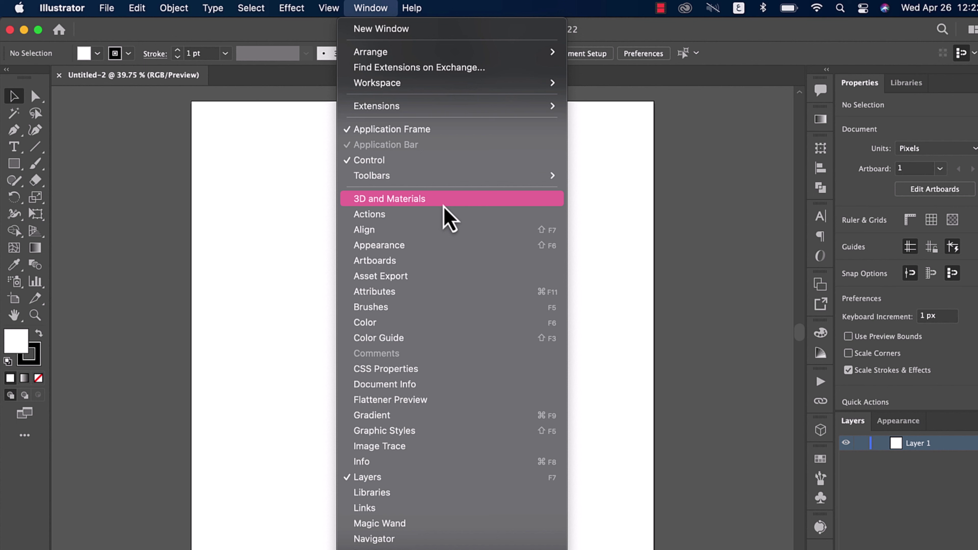
click(455, 201)
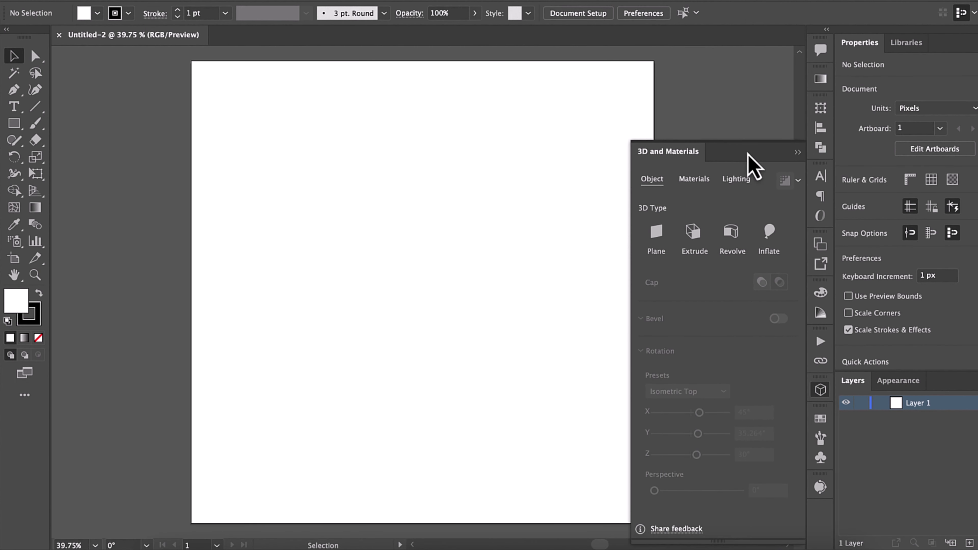
drag(748, 154, 621, 140)
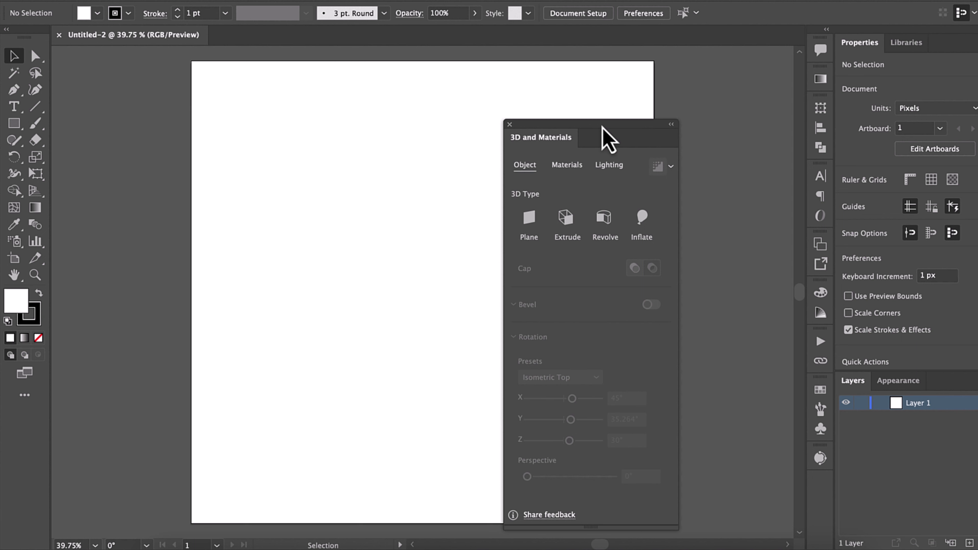
mouse_move(602, 127)
mouse_down()
mouse_move(783, 487)
mouse_move(819, 489)
mouse_up()
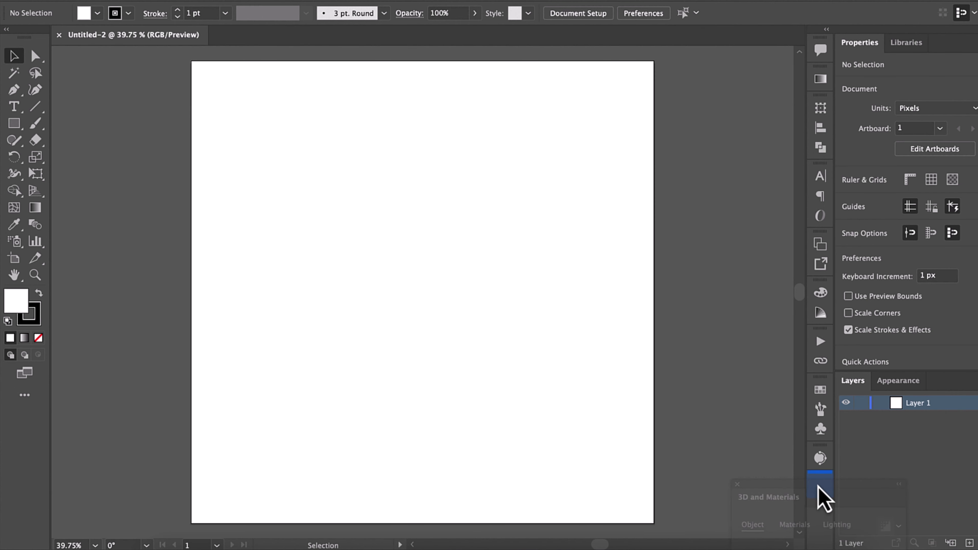
drag(819, 490, 820, 490)
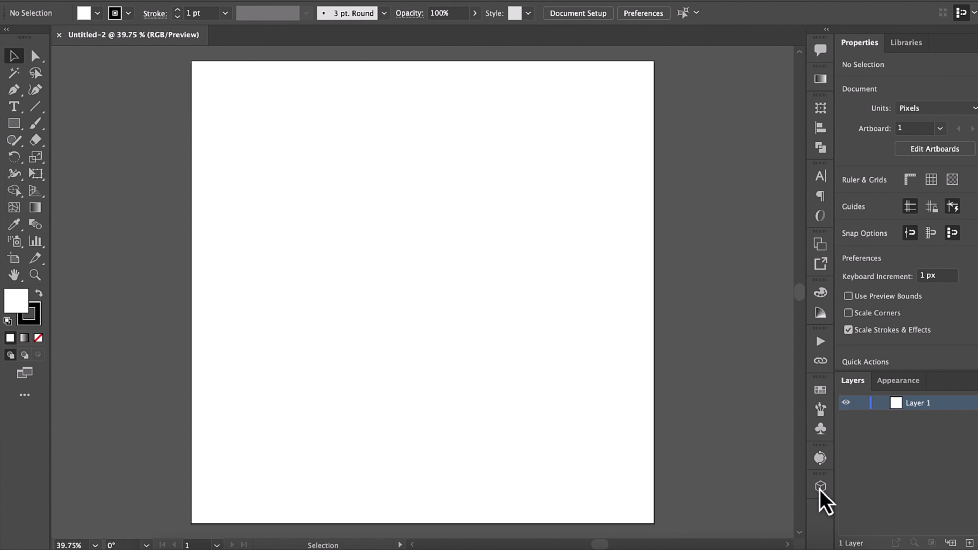
click(820, 487)
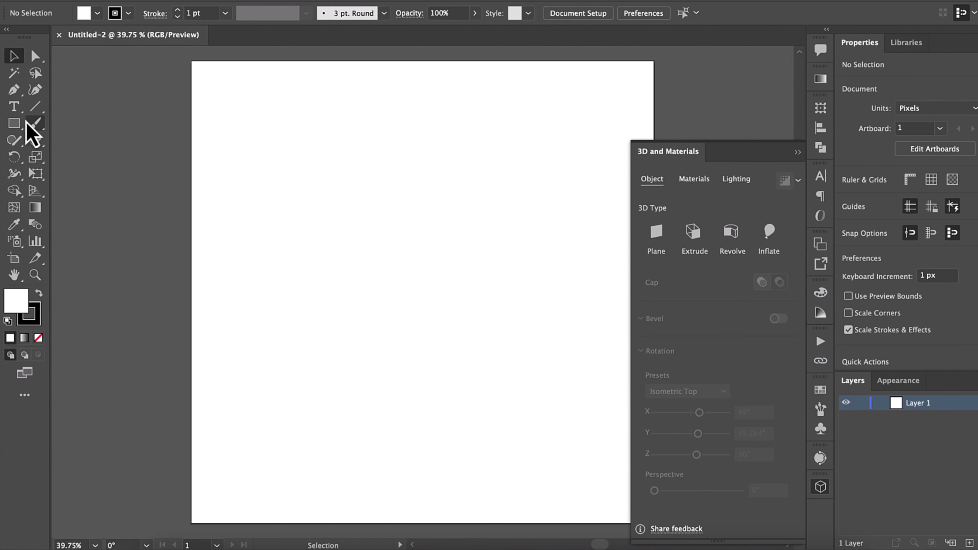
- Draw a 249 px square filled turquoise #2cd1d1 with no stroke
click(16, 124)
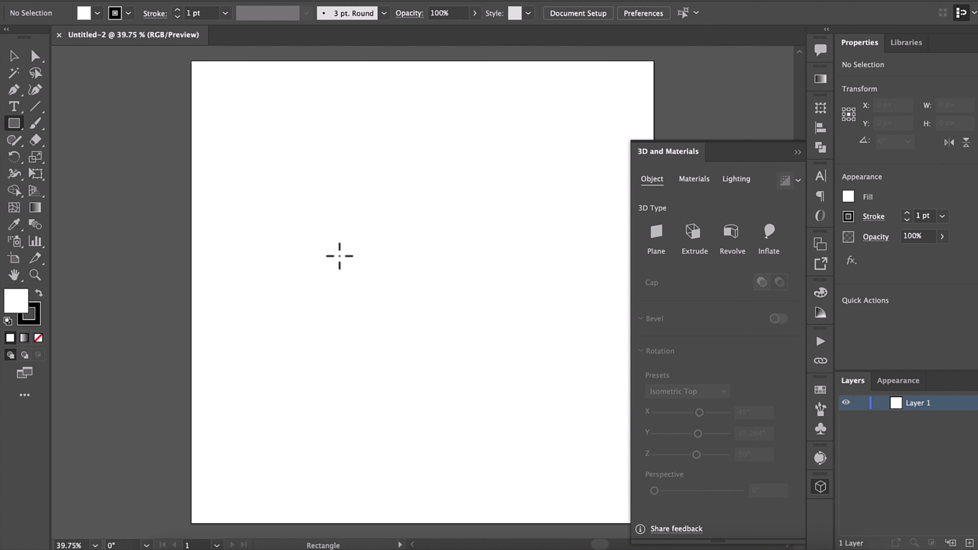
drag(311, 268, 418, 162)
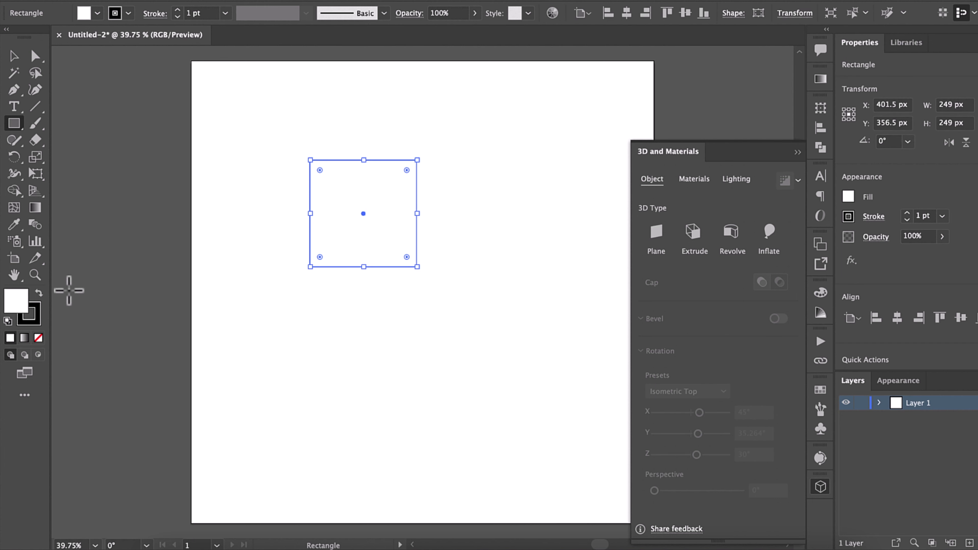
double_click(21, 305)
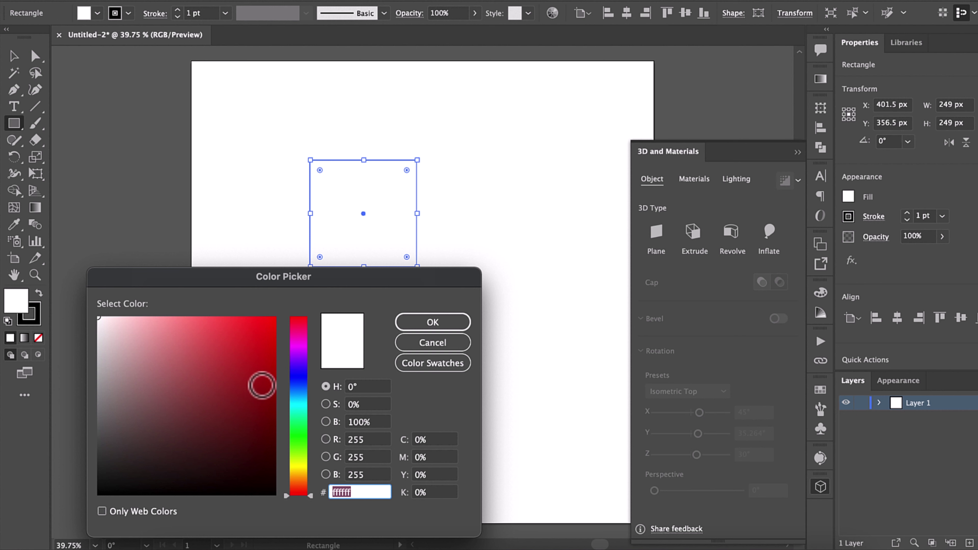
click(299, 406)
click(238, 348)
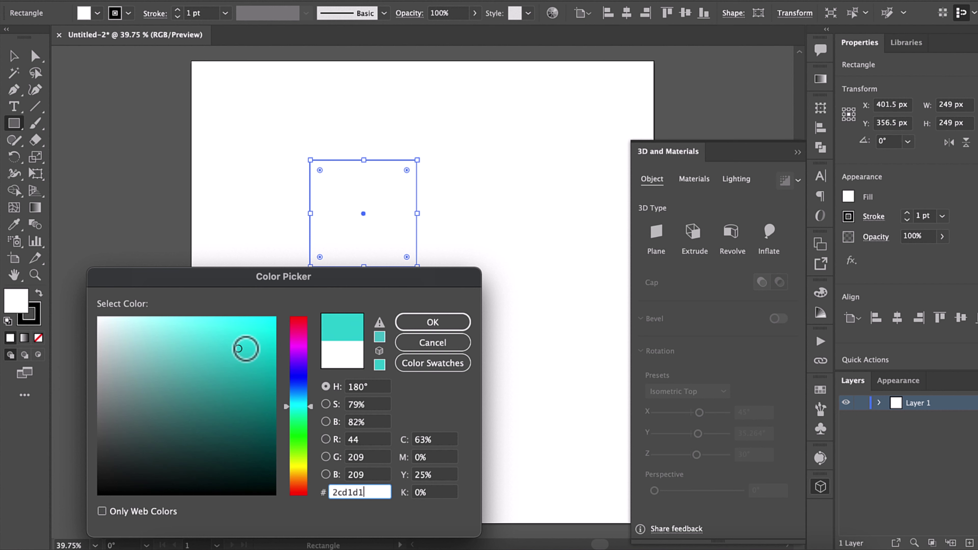
click(432, 322)
click(37, 318)
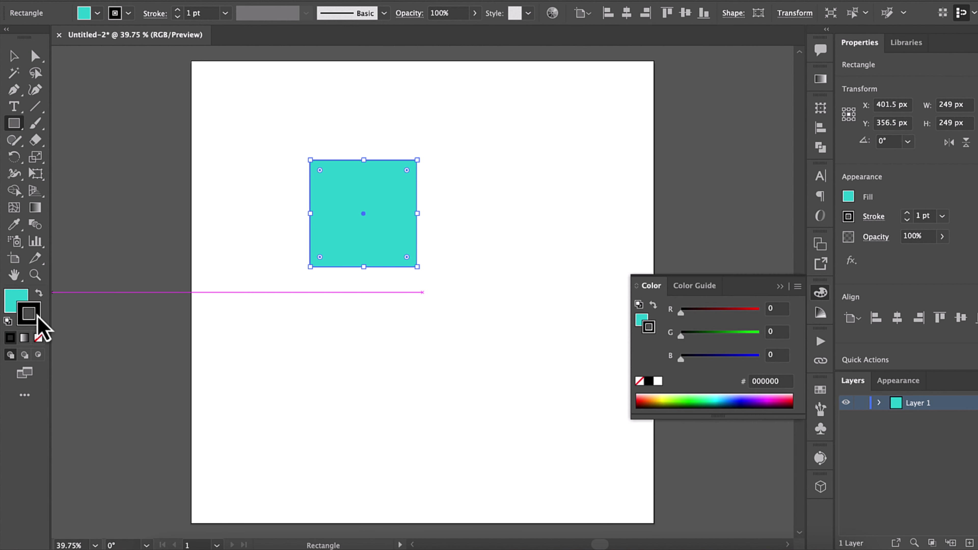
click(38, 338)
click(9, 300)
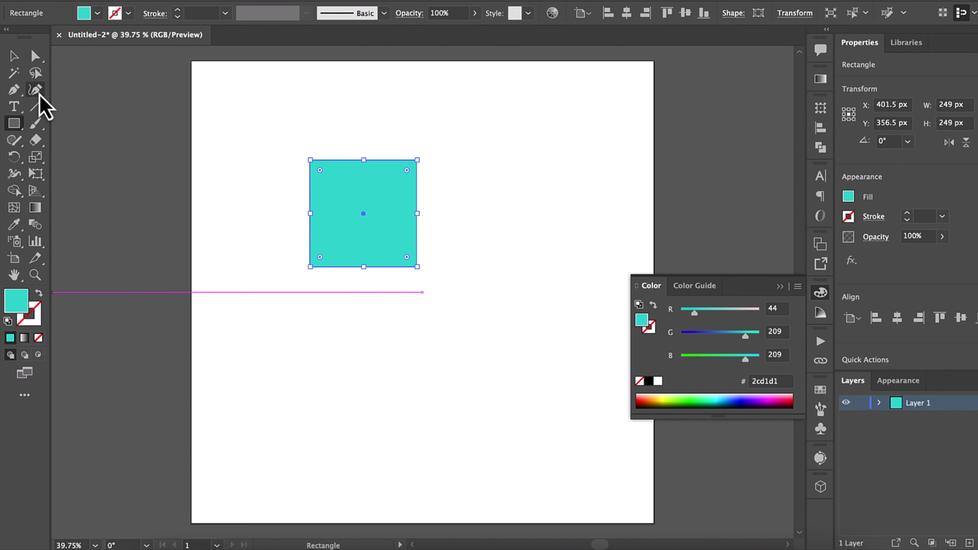
click(14, 57)
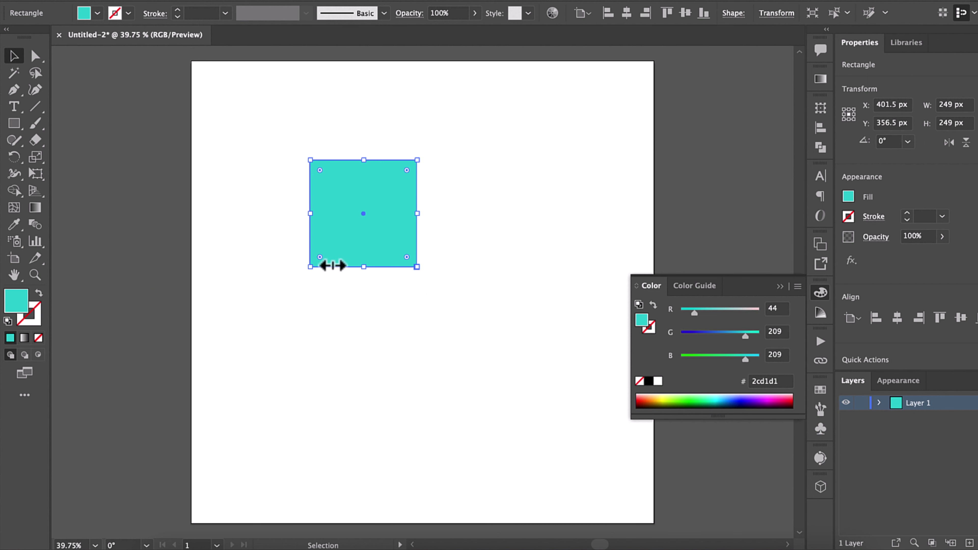
- Apply the 3D Plane effect to the turquoise square and tilt it to a custom rotation
click(820, 487)
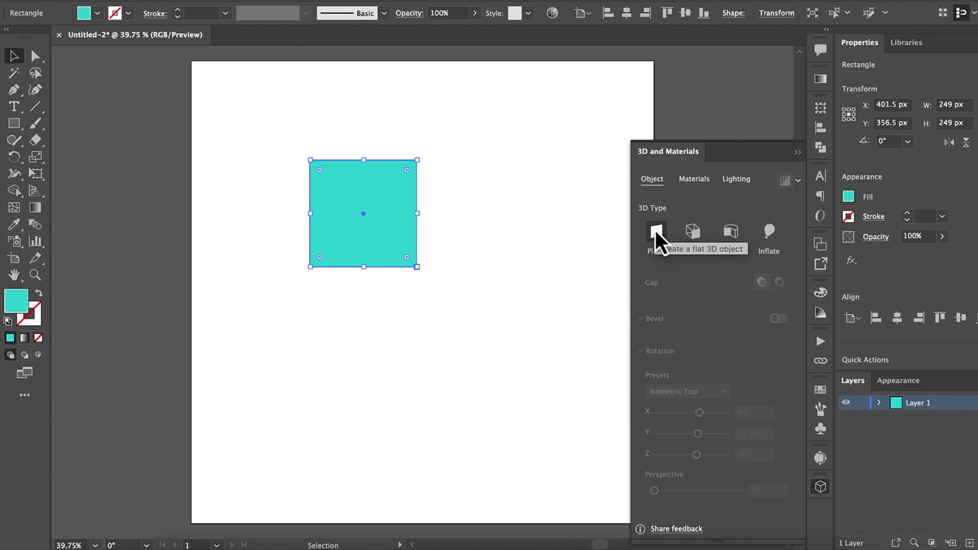
click(656, 233)
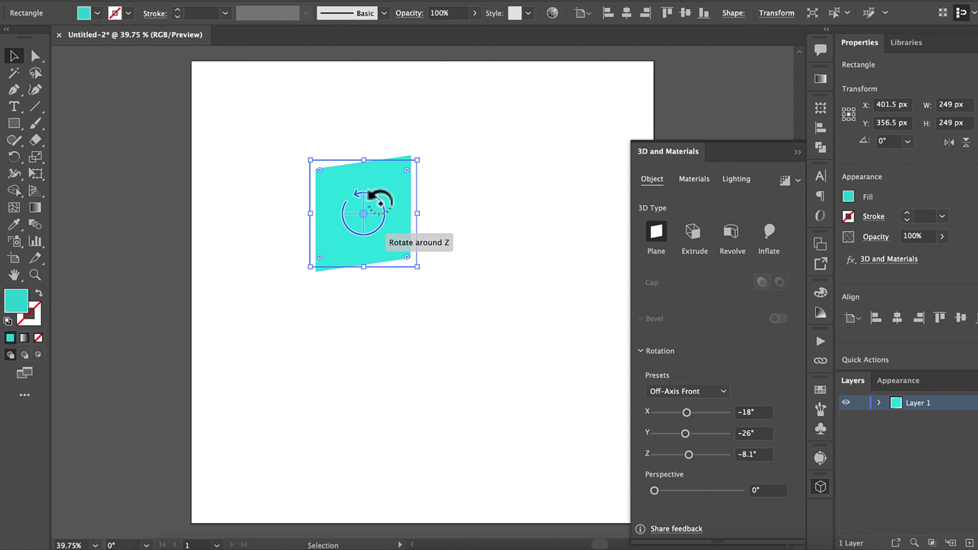
mouse_move(381, 204)
mouse_down()
mouse_move(364, 204)
mouse_move(364, 225)
mouse_move(331, 186)
mouse_move(374, 214)
mouse_move(251, 185)
mouse_move(357, 217)
mouse_up()
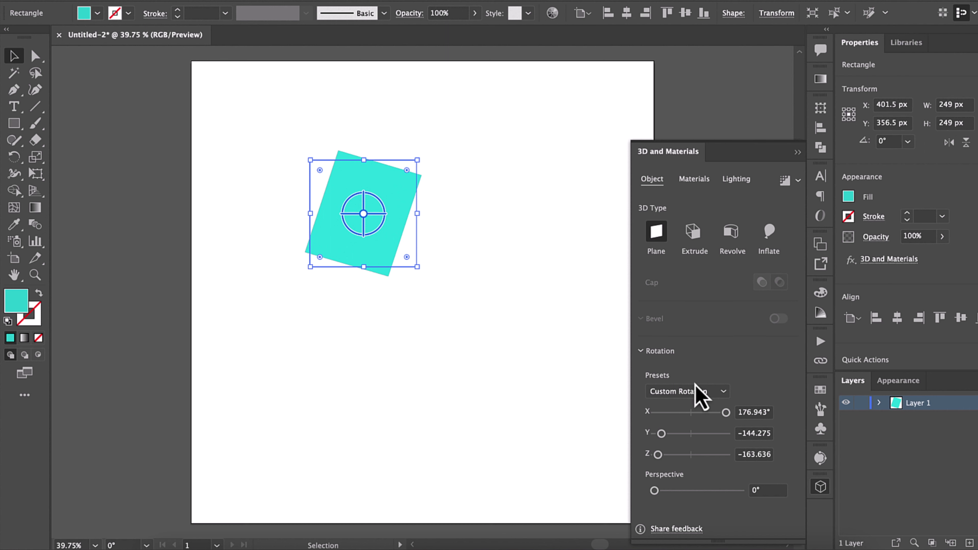
- Preview the Left and Off-Axis Right rotation presets on the turquoise plane
click(724, 392)
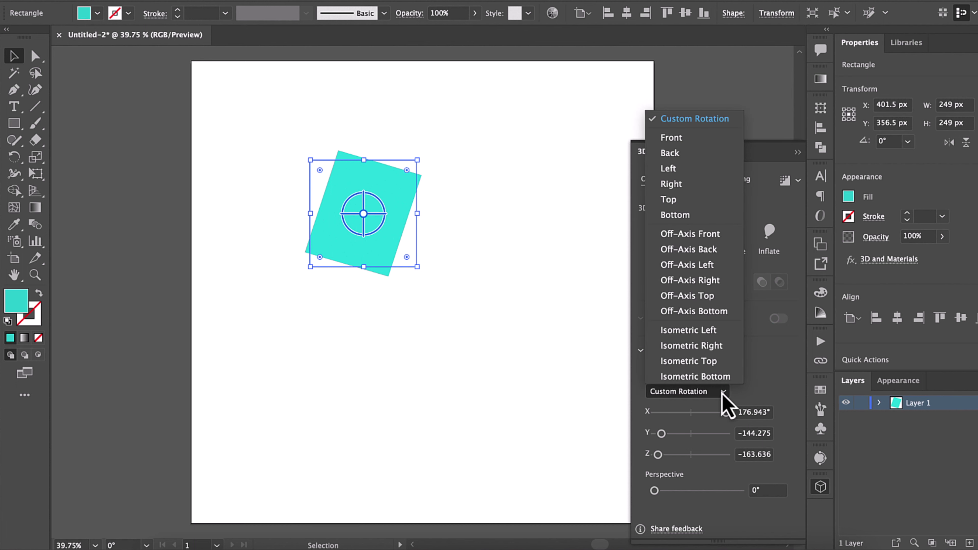
click(705, 168)
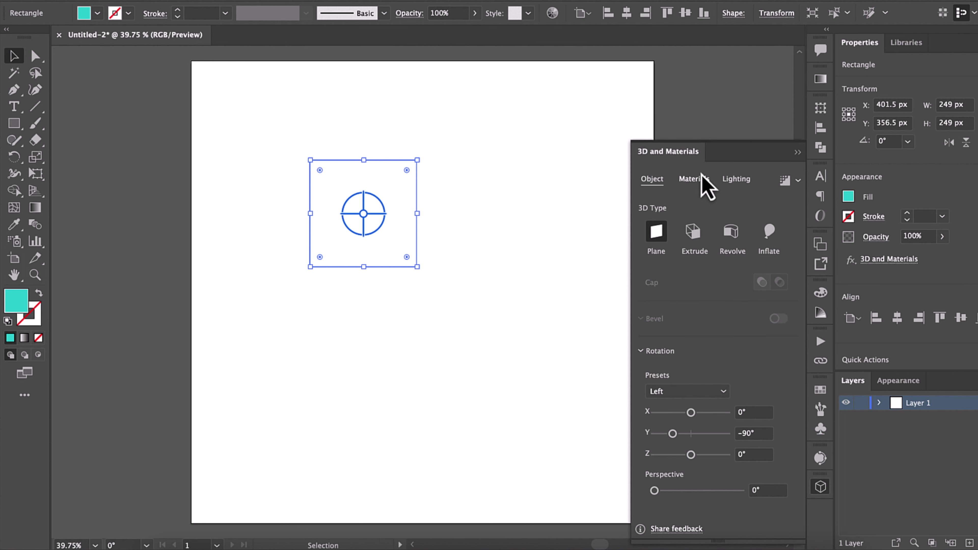
click(478, 317)
drag(274, 339, 380, 151)
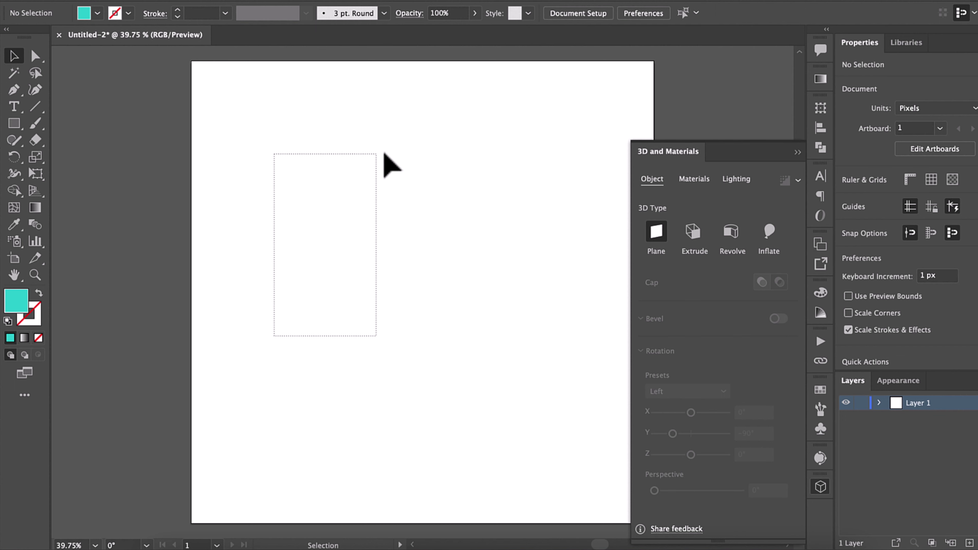
click(723, 392)
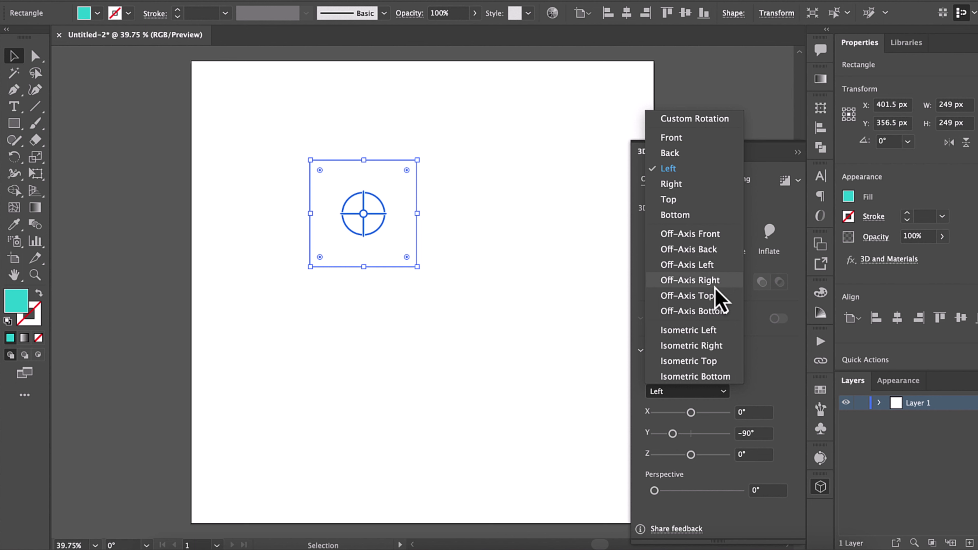
click(721, 285)
click(478, 295)
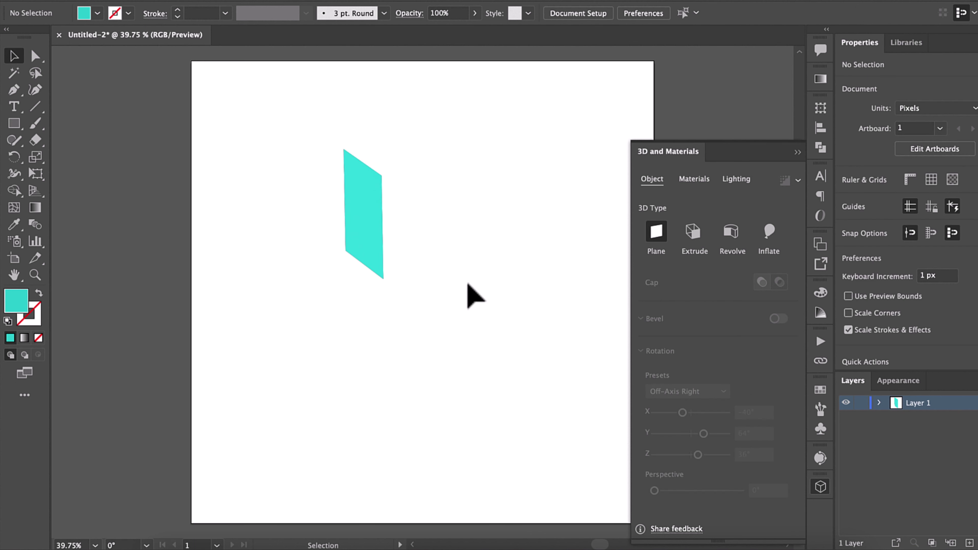
click(380, 251)
- Try Isometric Left, then settle on Isometric Bottom so the plane lies as a diamond
click(725, 392)
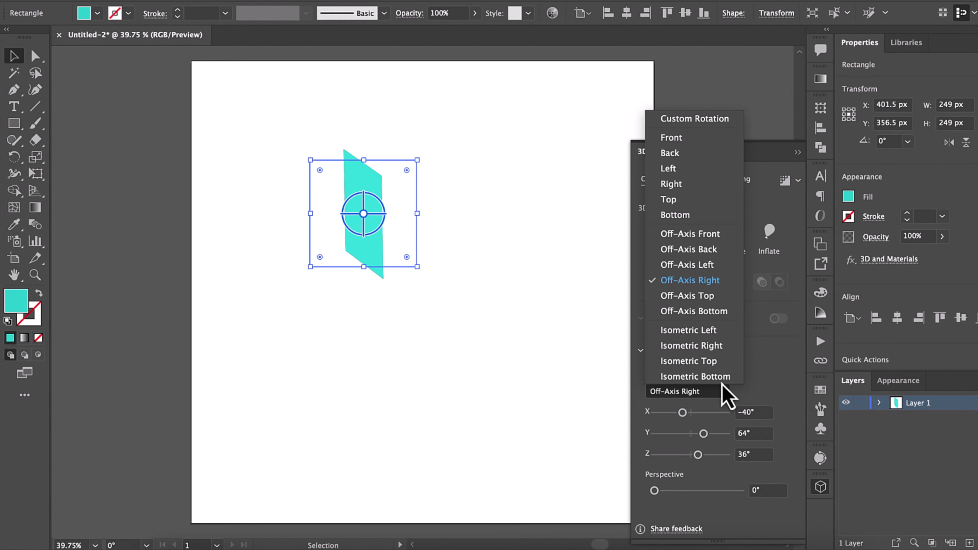
click(719, 332)
click(389, 229)
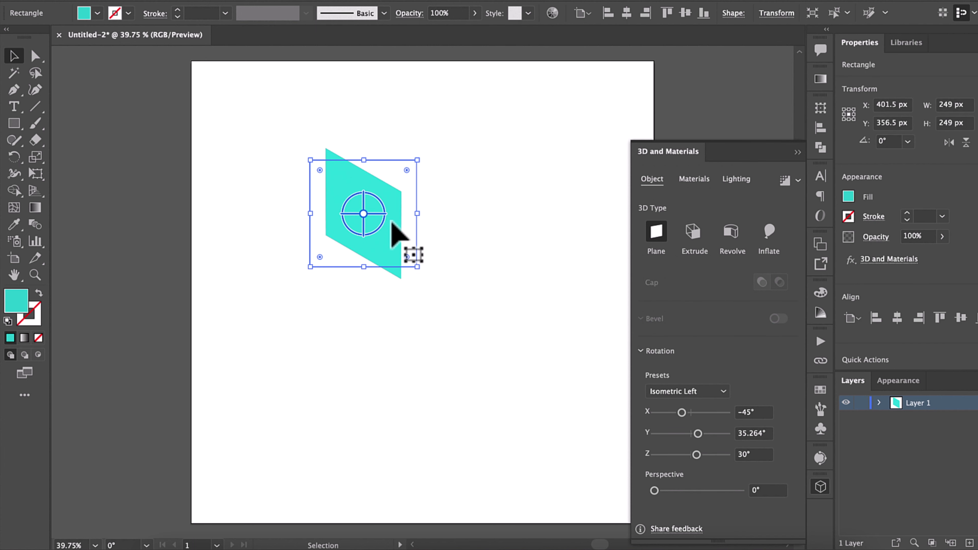
click(716, 392)
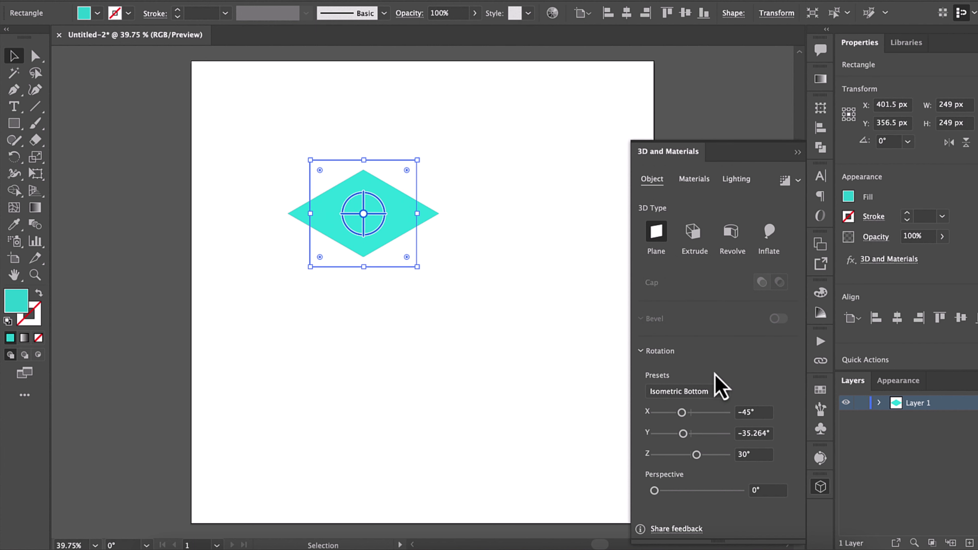
click(567, 330)
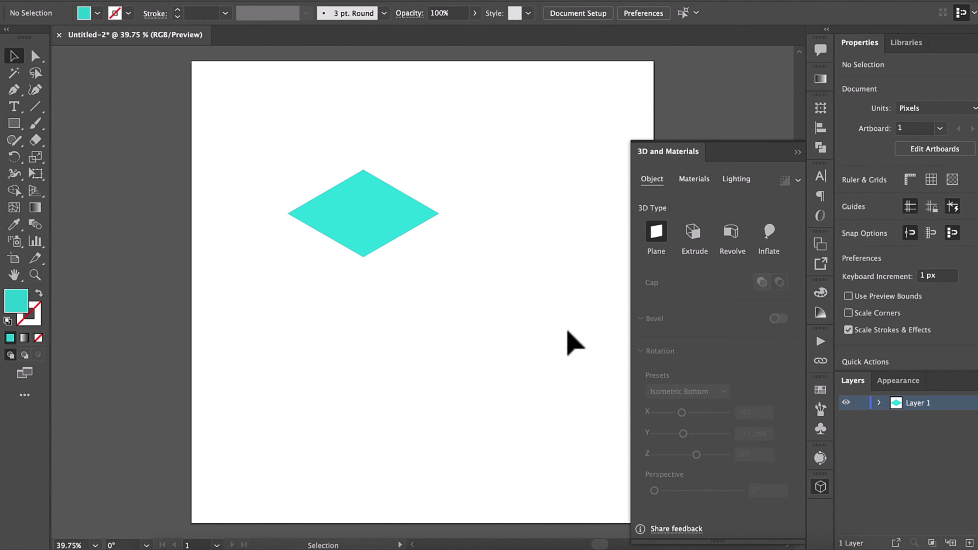
click(405, 213)
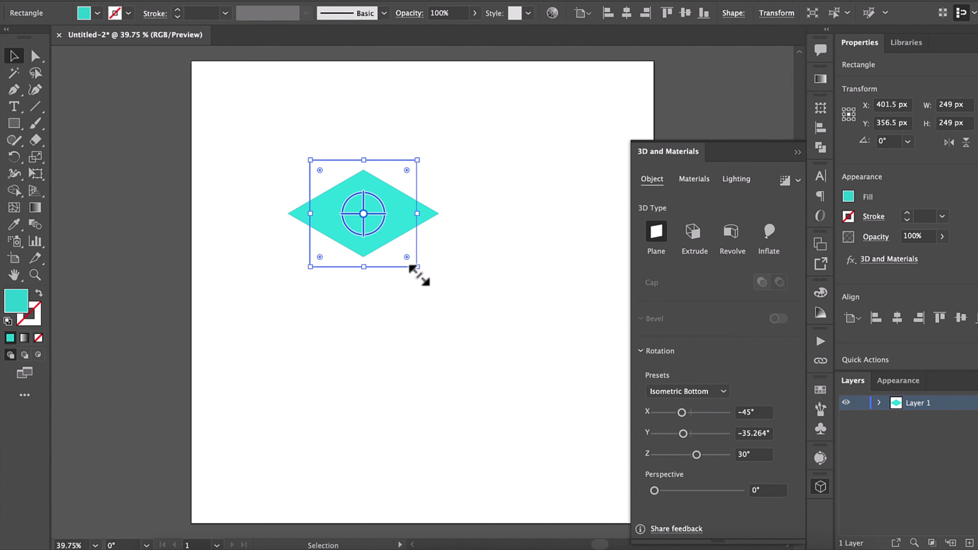
- Scale the plane to 681 px and give it the Isometric Top rotation preset
drag(417, 266, 581, 487)
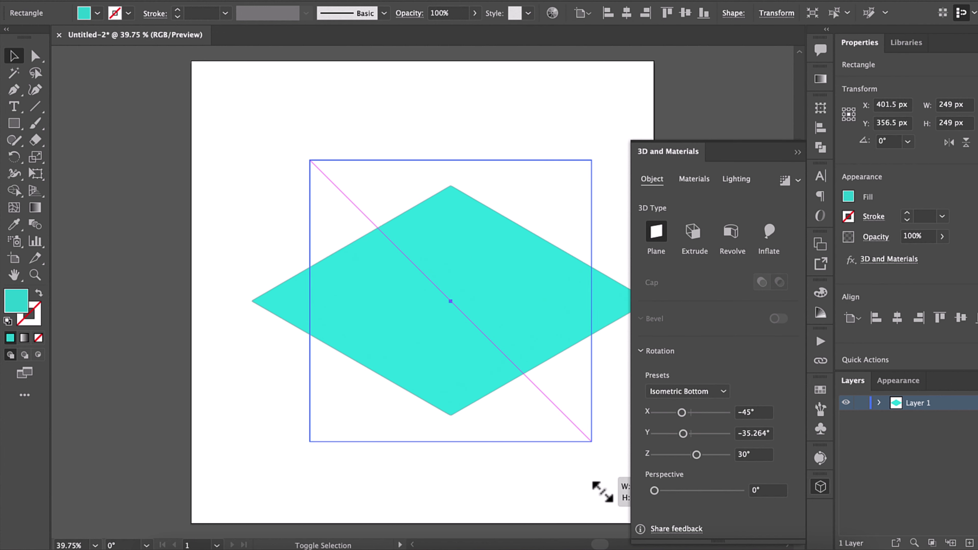
click(687, 391)
click(724, 330)
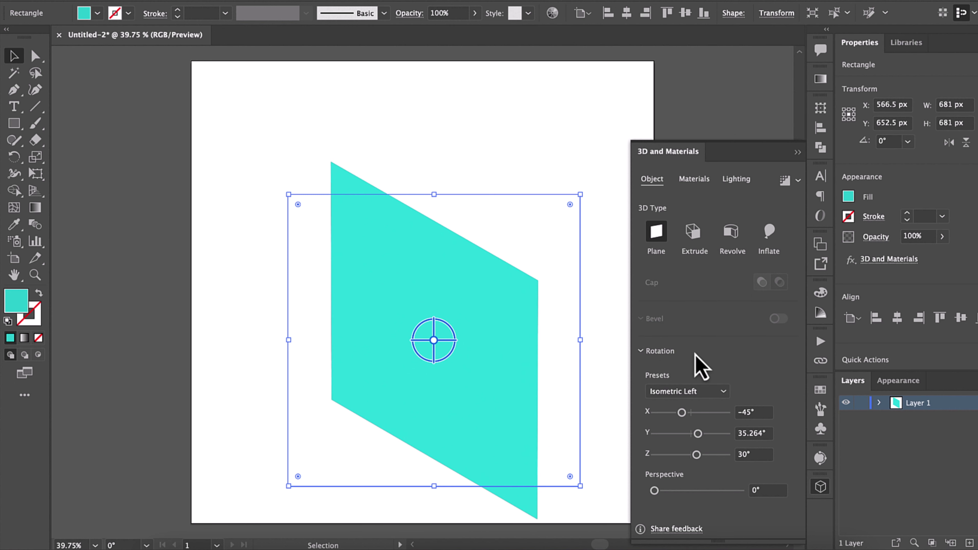
click(708, 392)
click(704, 361)
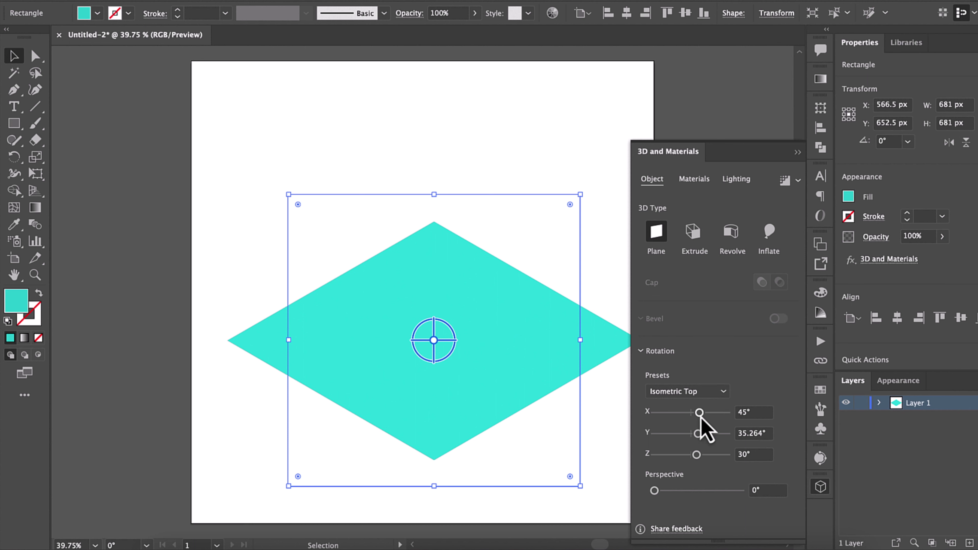
mouse_move(699, 414)
mouse_down()
mouse_move(708, 443)
mouse_move(688, 456)
mouse_up()
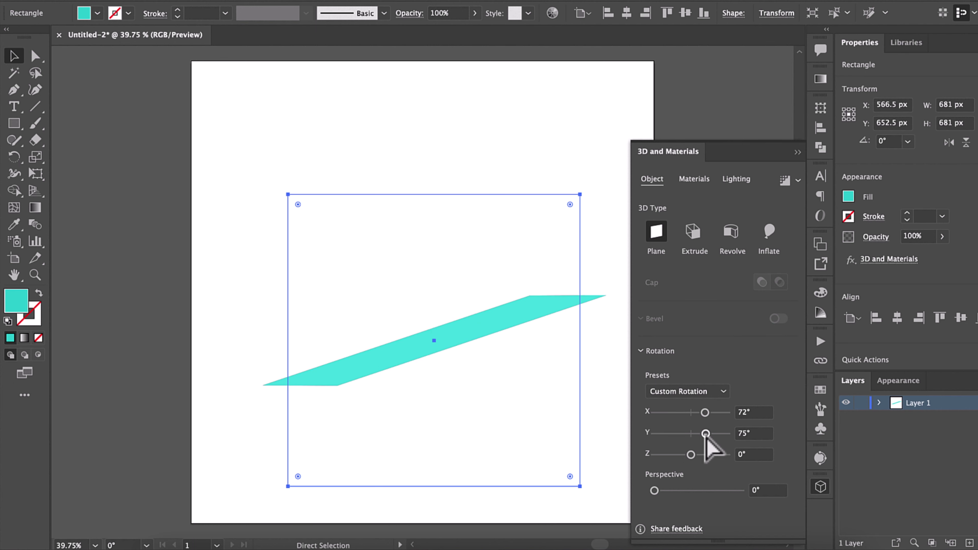
key(ctrl+z)
key(ctrl+z)
key(ctrl+z)
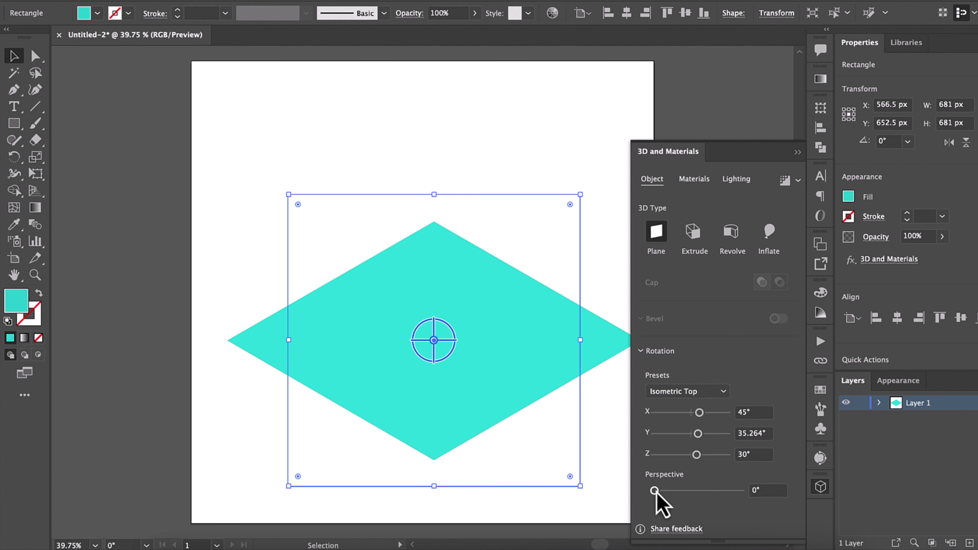
- Trial a 145° perspective on the plane, reposition it, and return perspective to 0°
drag(657, 495, 734, 494)
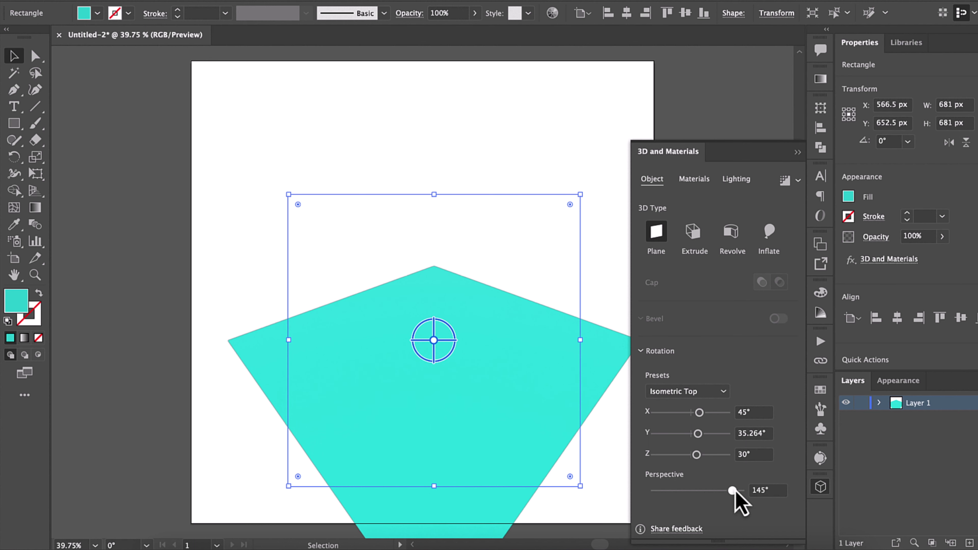
scroll(426, 507, down, 1)
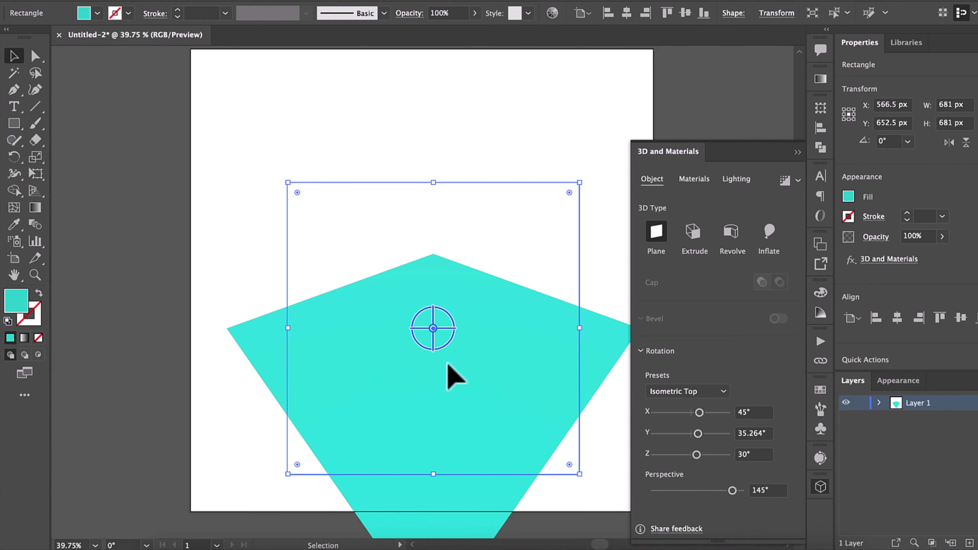
drag(452, 376, 460, 307)
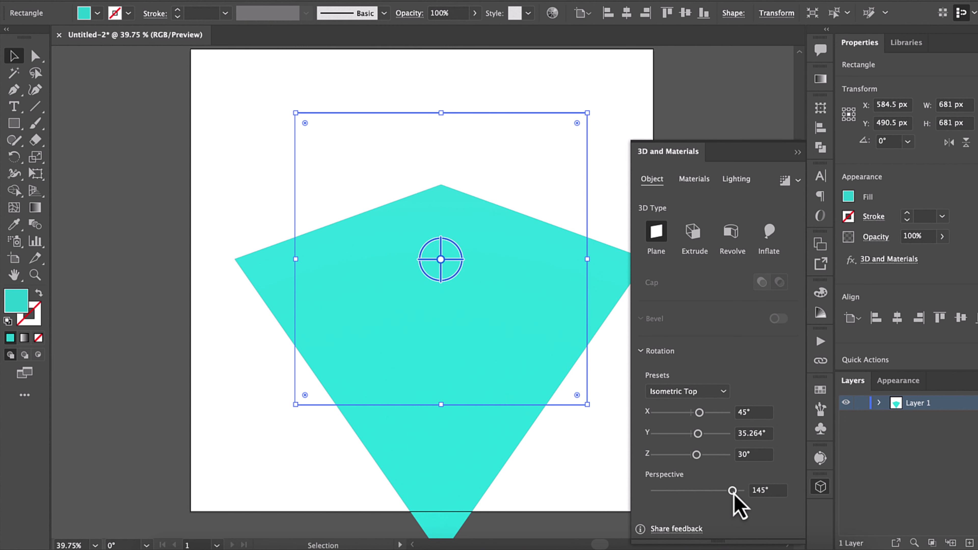
drag(732, 490, 634, 482)
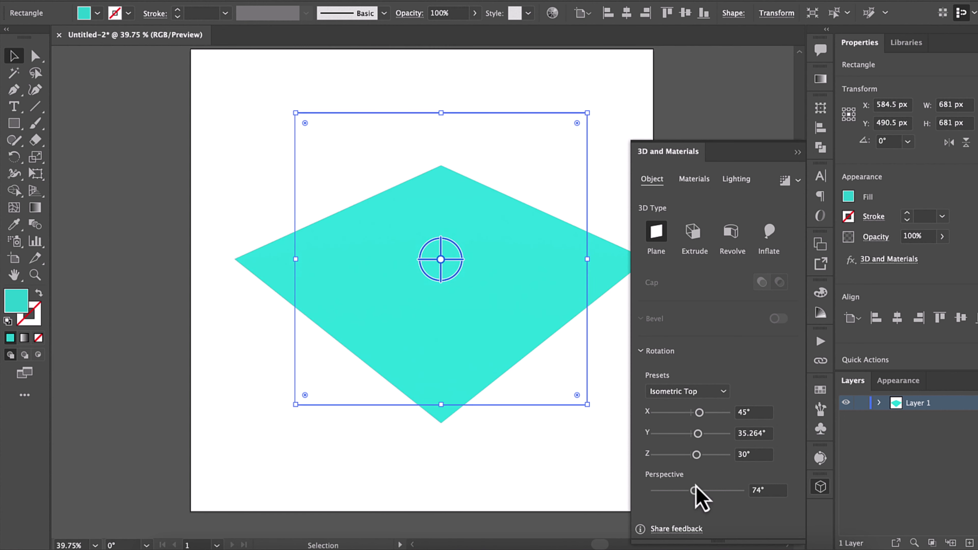
key(ctrl+z)
key(a)
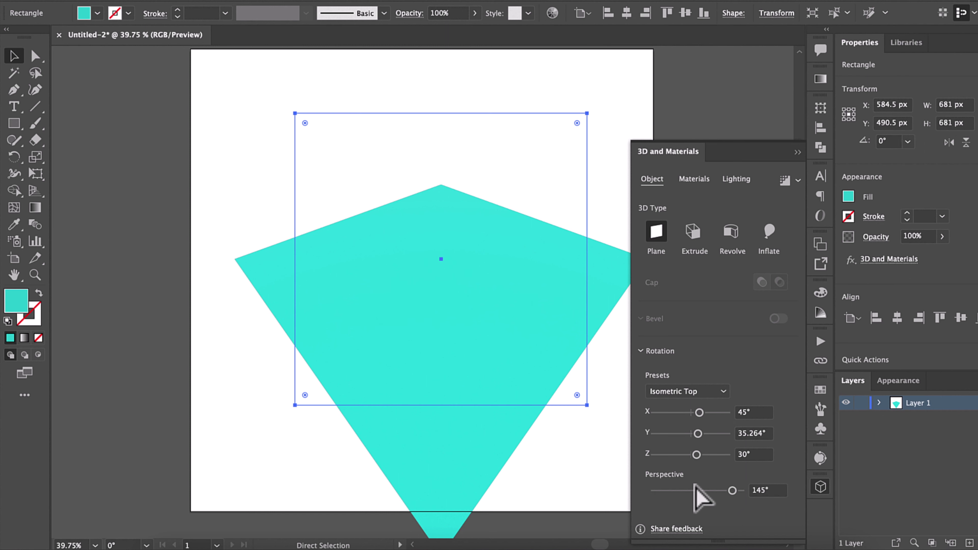
key(ctrl+shift+z)
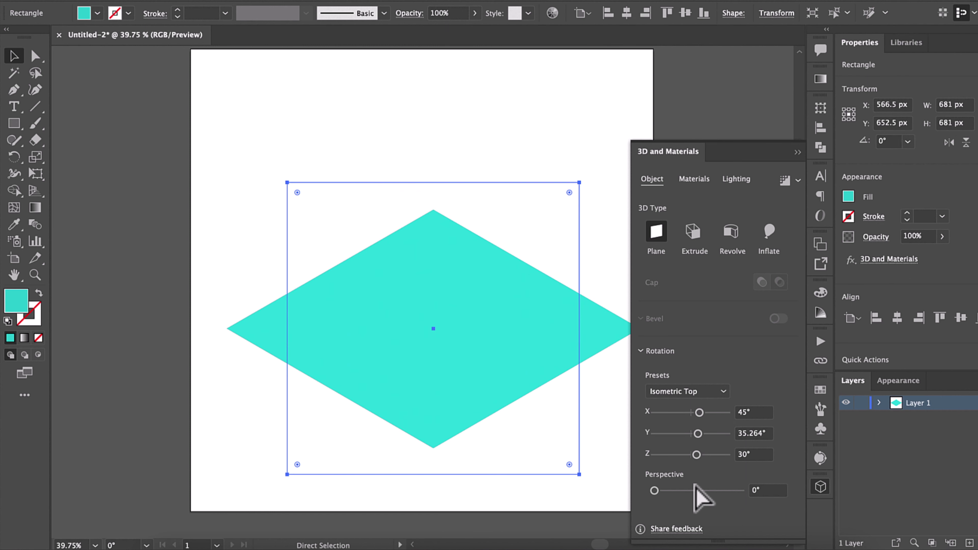
- Deselect the turquoise plane and switch to the Rectangle tool
key(v)
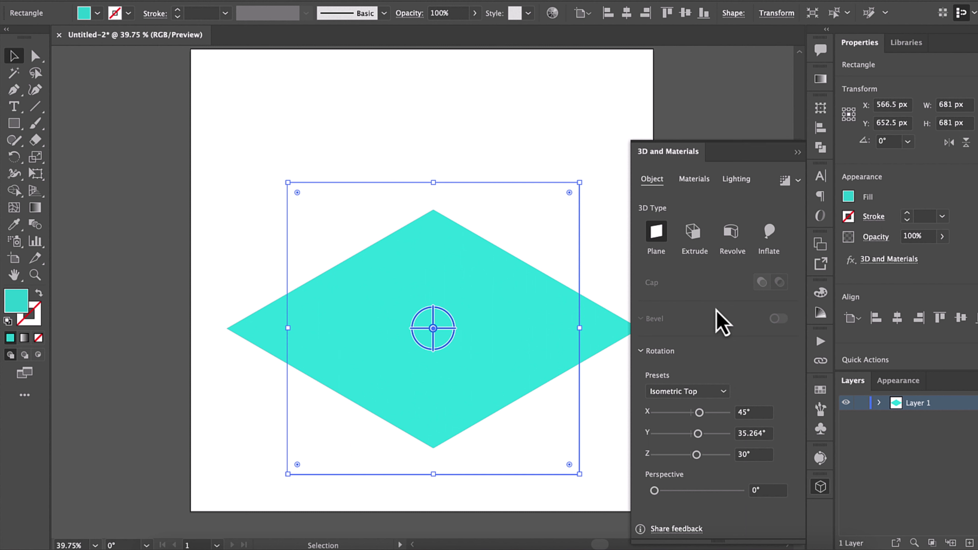
click(538, 106)
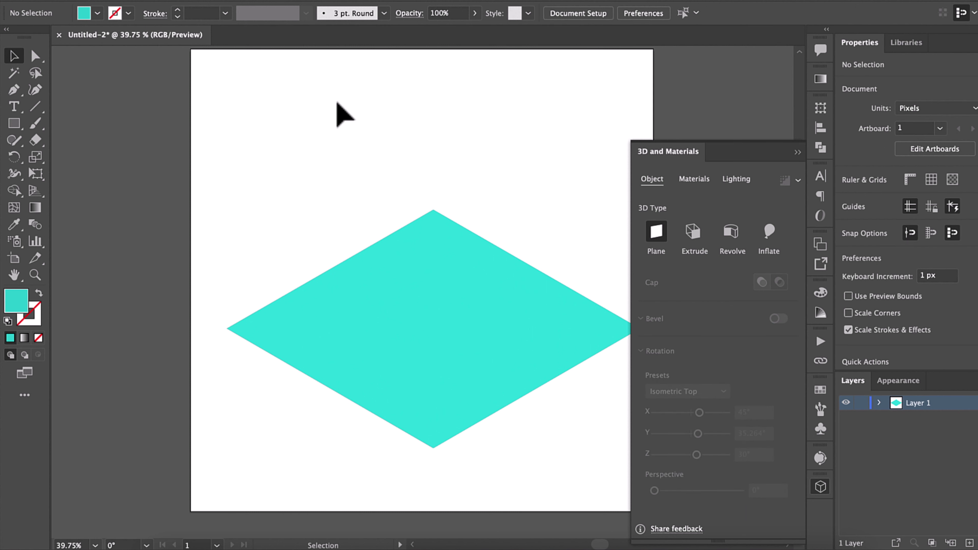
click(13, 123)
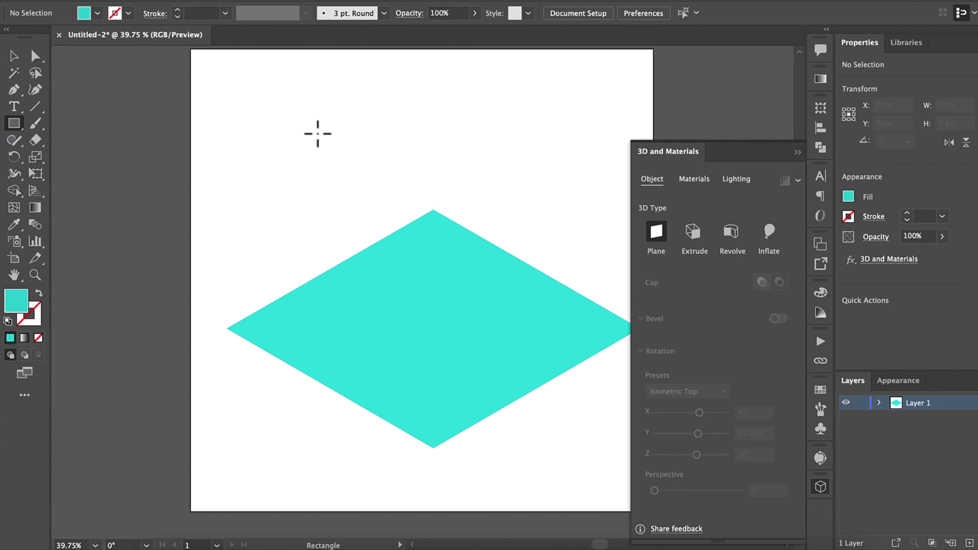
- Draw a green 180 × 180 px square above the diamond and nudge it down-left
drag(317, 133, 393, 54)
double_click(15, 306)
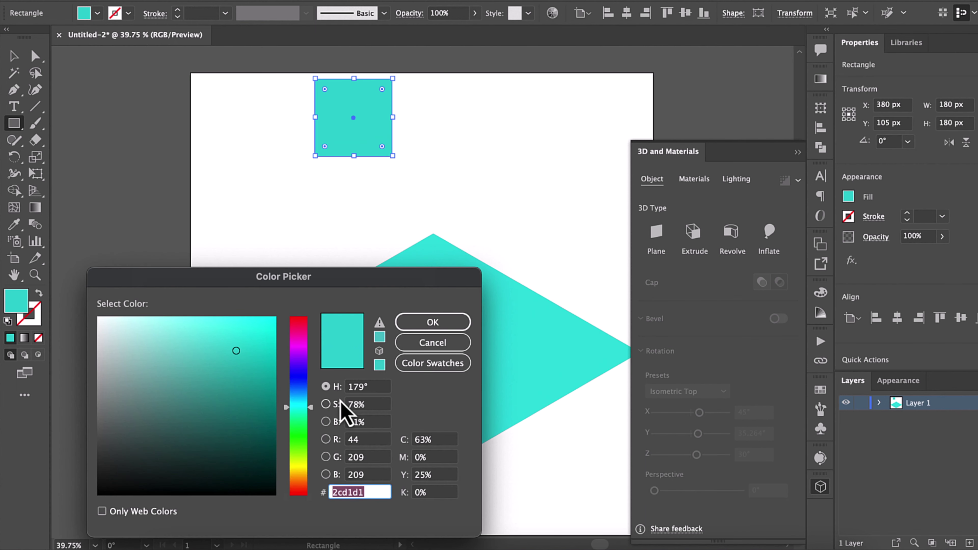
click(301, 421)
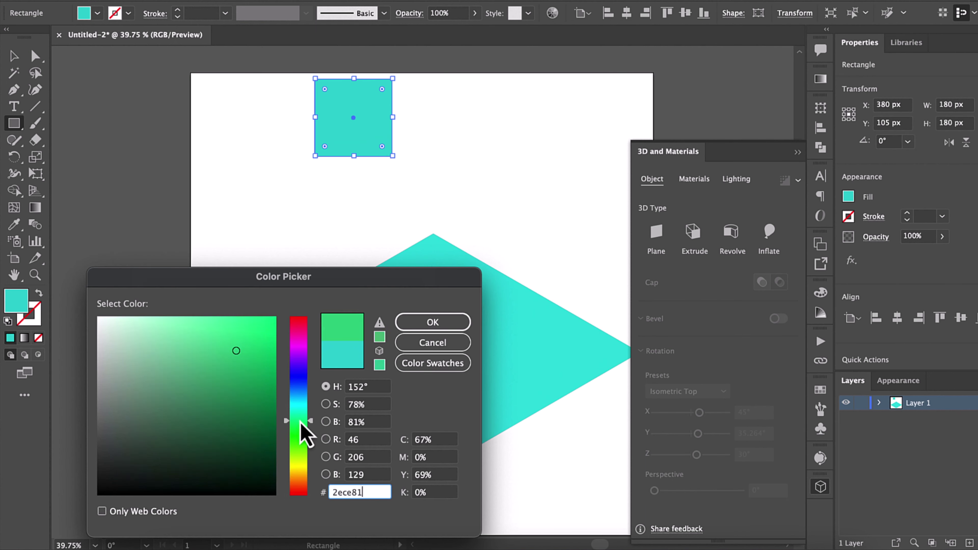
click(433, 322)
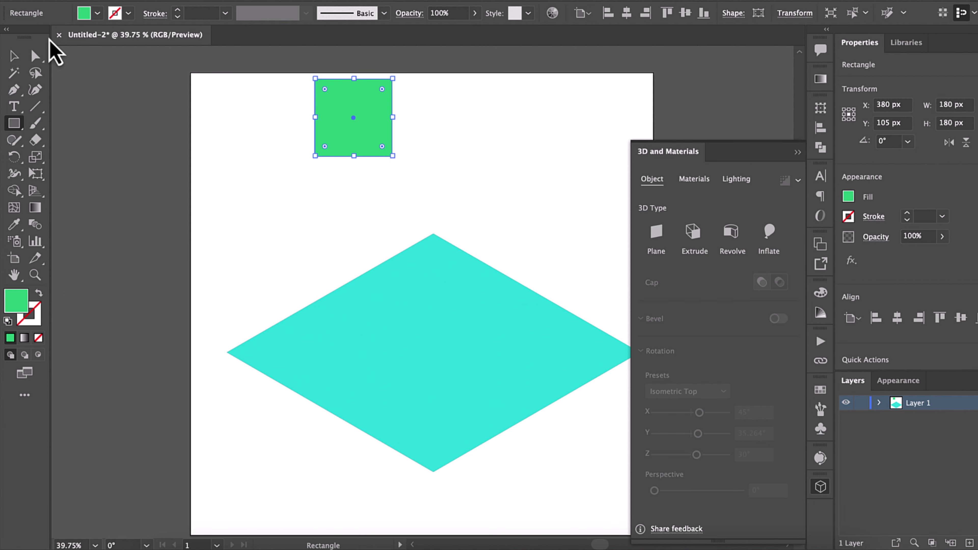
click(14, 56)
drag(371, 115, 351, 154)
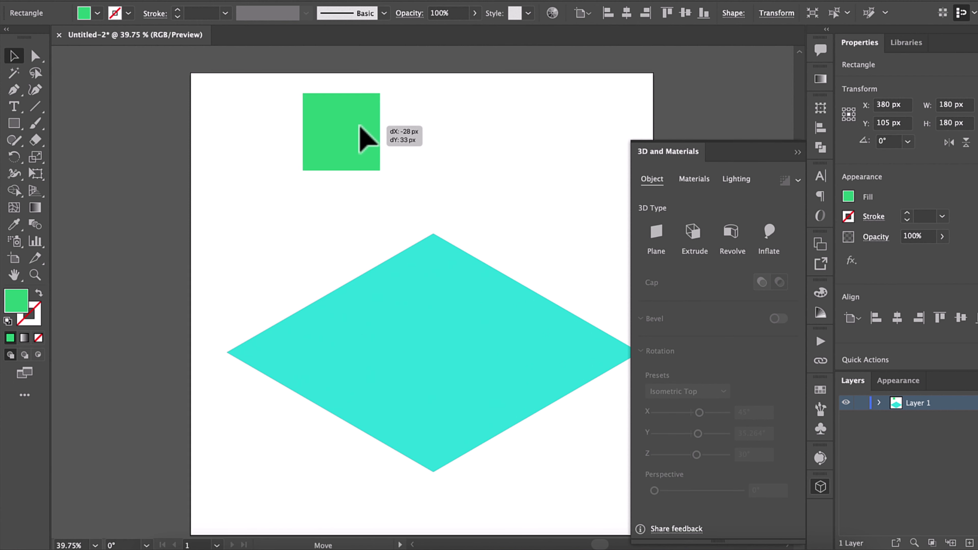
- Extrude the green square into a 3D box with 50 px depth
click(696, 247)
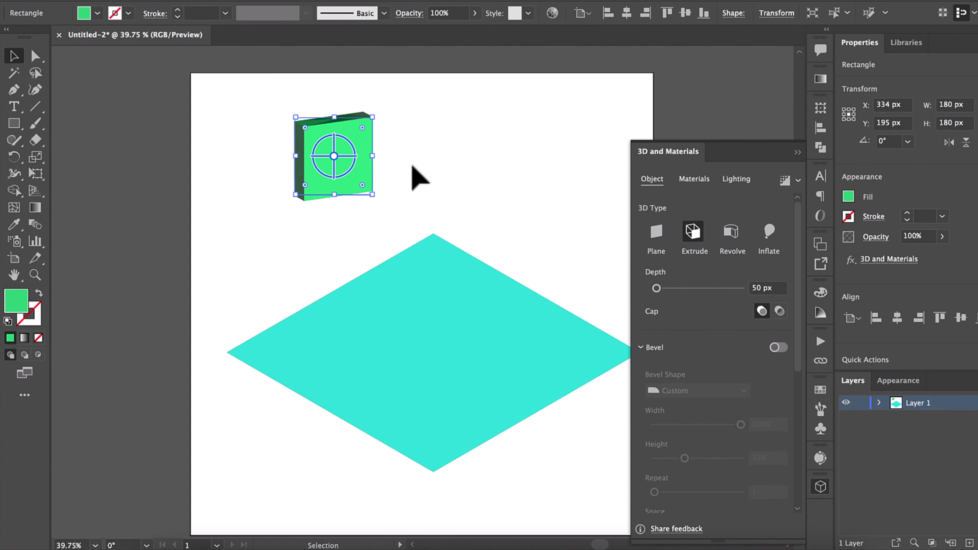
click(418, 177)
scroll(349, 109, up, 2)
scroll(349, 109, up, 2)
scroll(352, 110, up, 2)
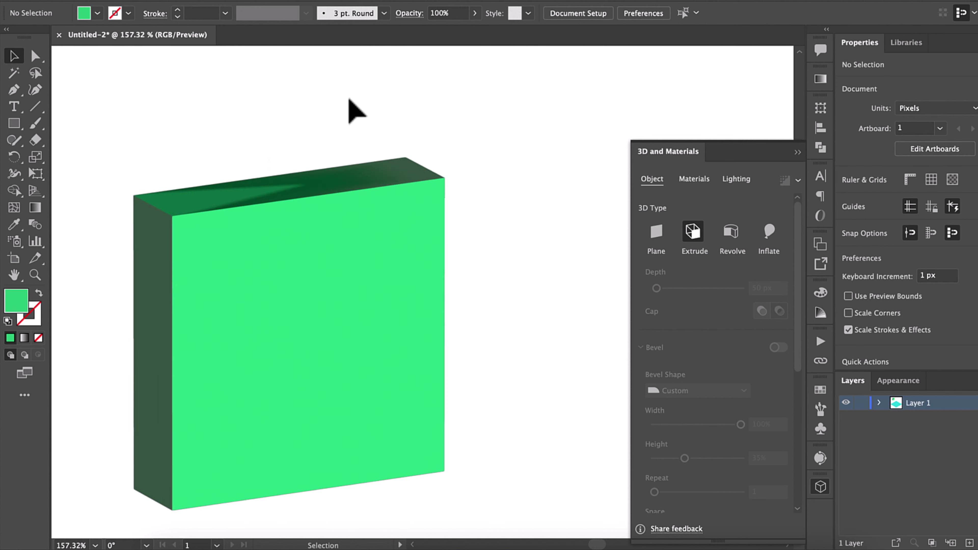
scroll(349, 109, down, 3)
click(367, 200)
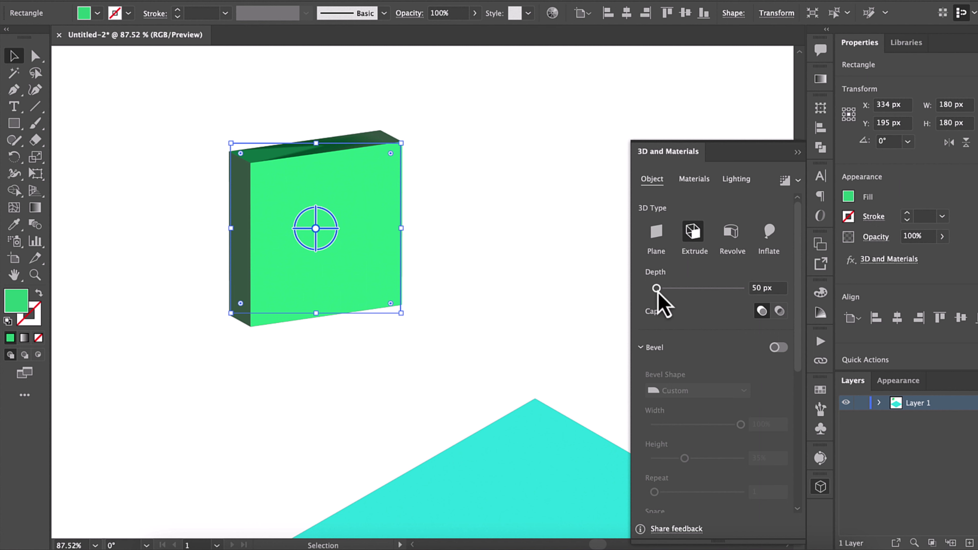
- Set the green box's extrusion depth to 161 px, comparing Cap off before keeping it on
drag(656, 288, 663, 294)
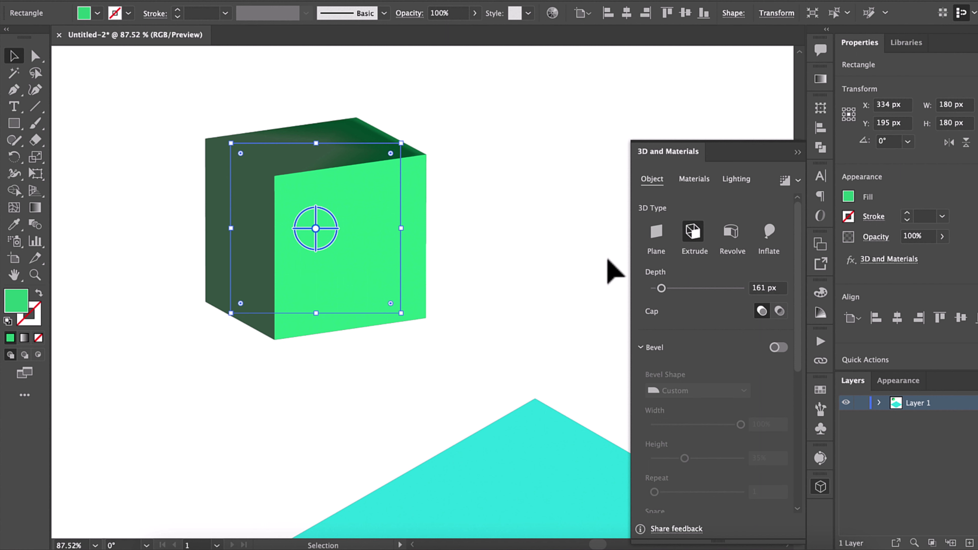
click(780, 311)
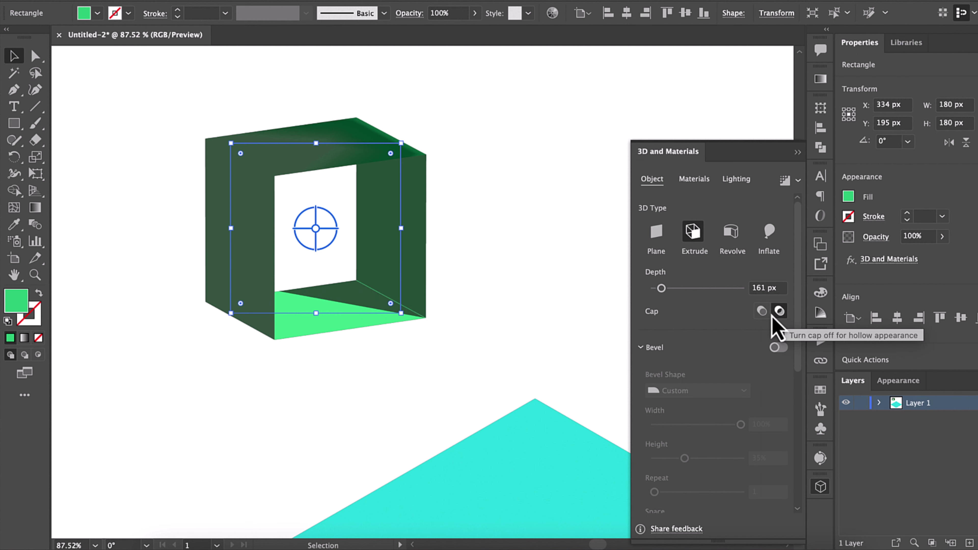
click(761, 311)
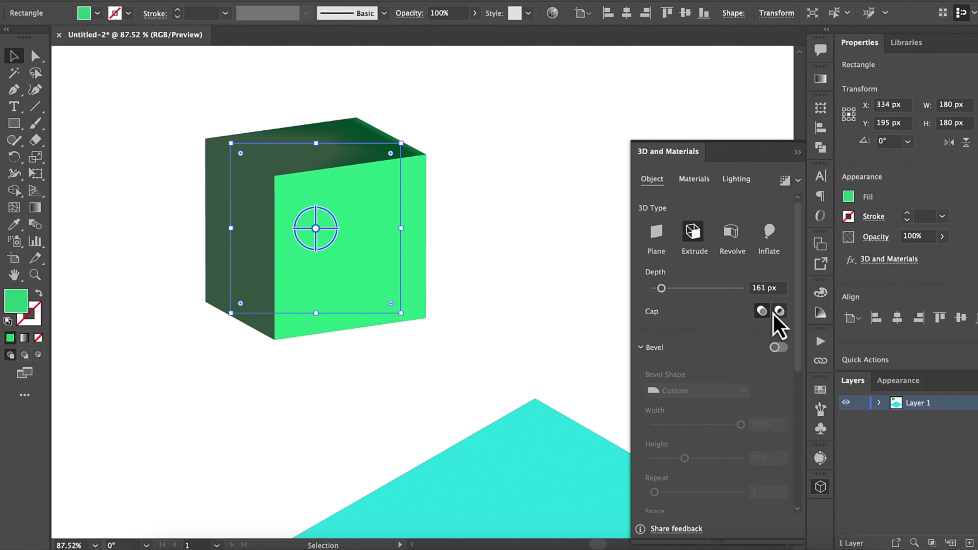
click(776, 314)
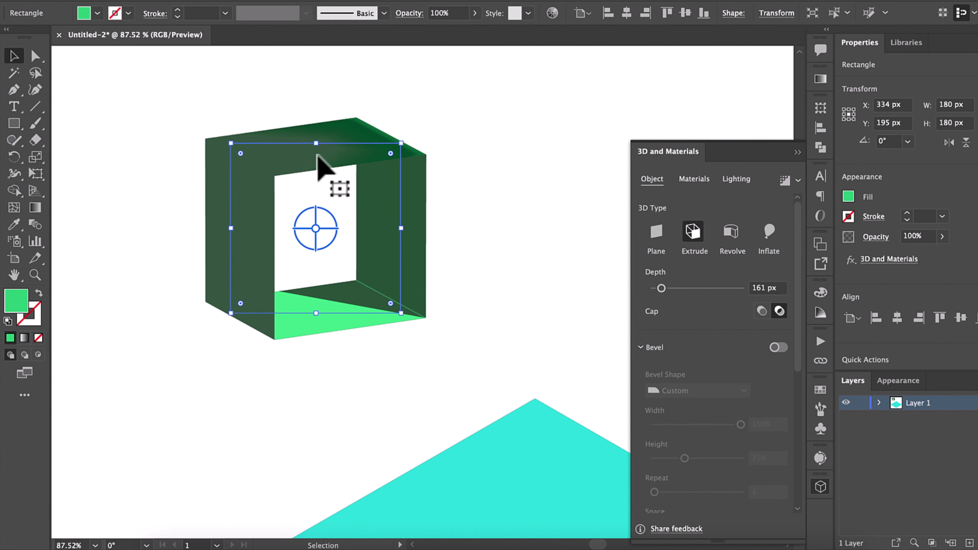
click(762, 311)
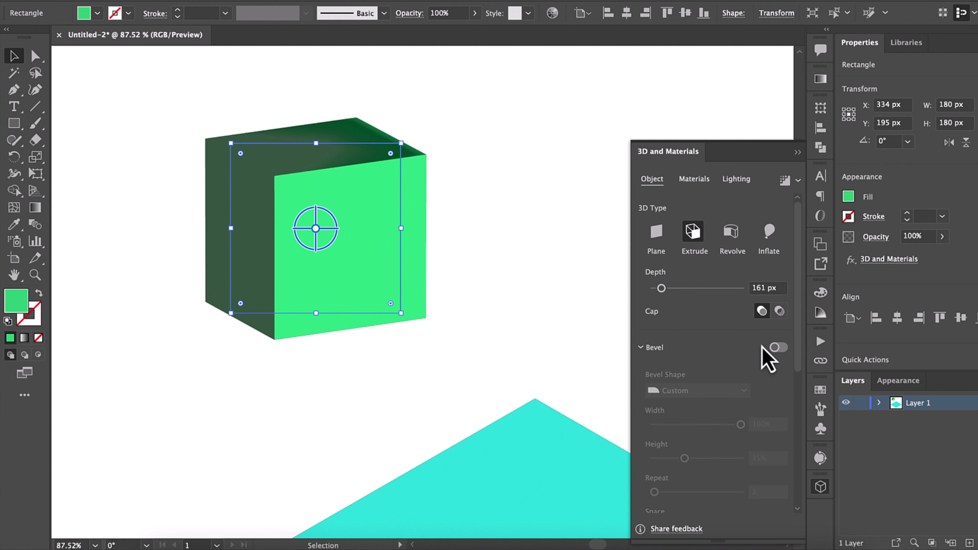
- Turn on the cube's bevel and preview the Round and Convex bevel shapes
click(778, 347)
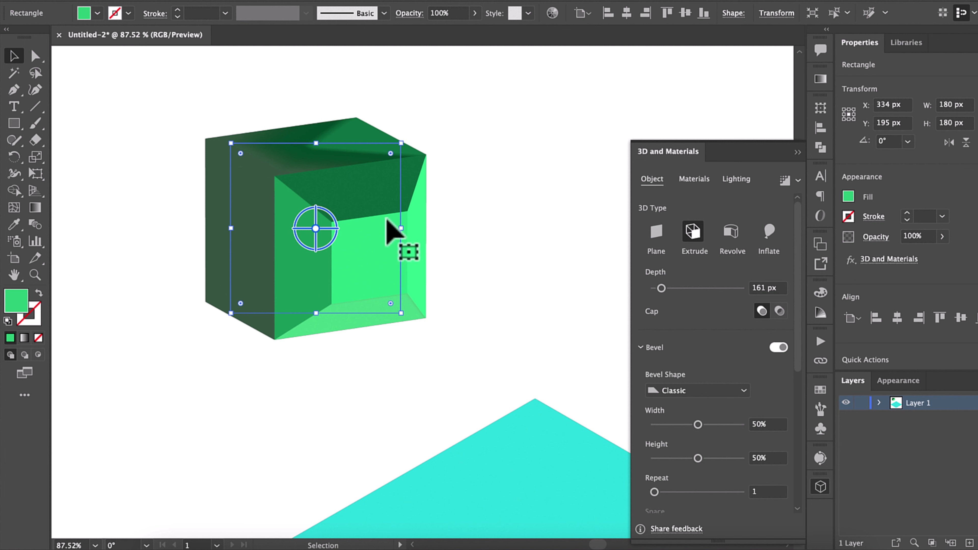
click(741, 391)
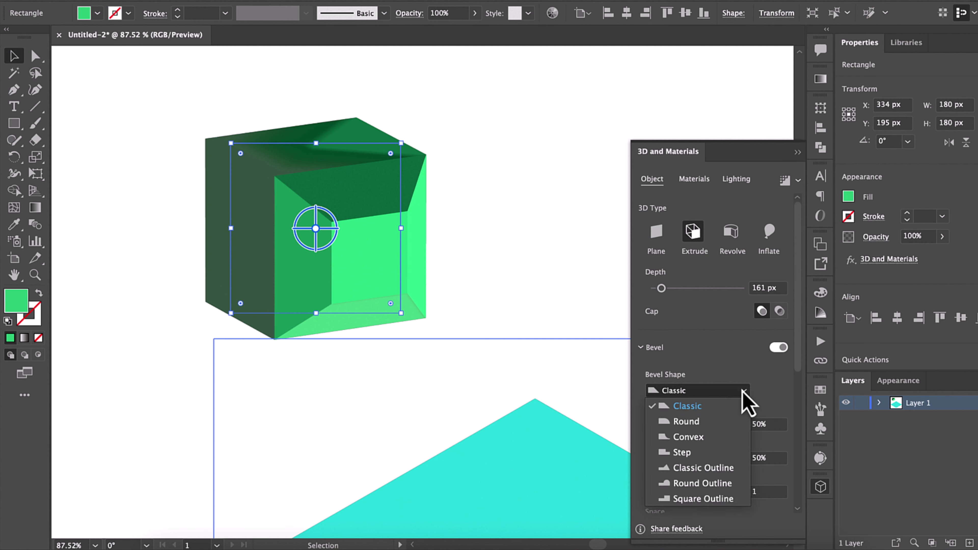
click(741, 424)
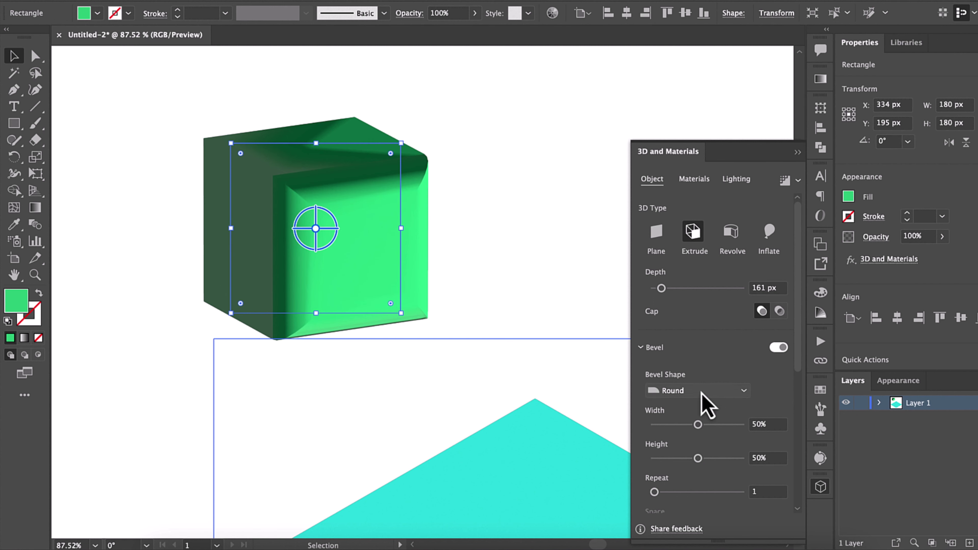
click(730, 390)
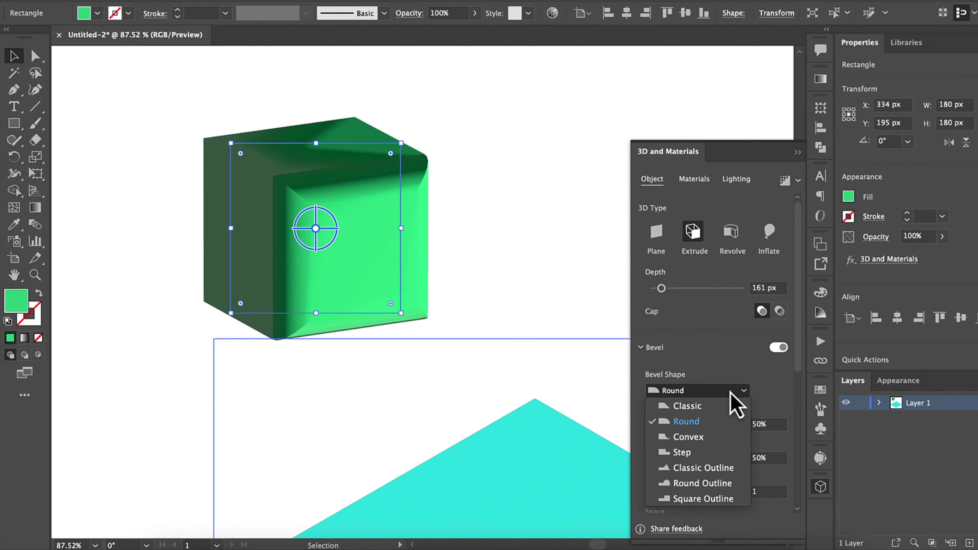
click(707, 437)
- Preview the Step, Classic Outline and Square Outline bevels, then settle on Round
click(734, 390)
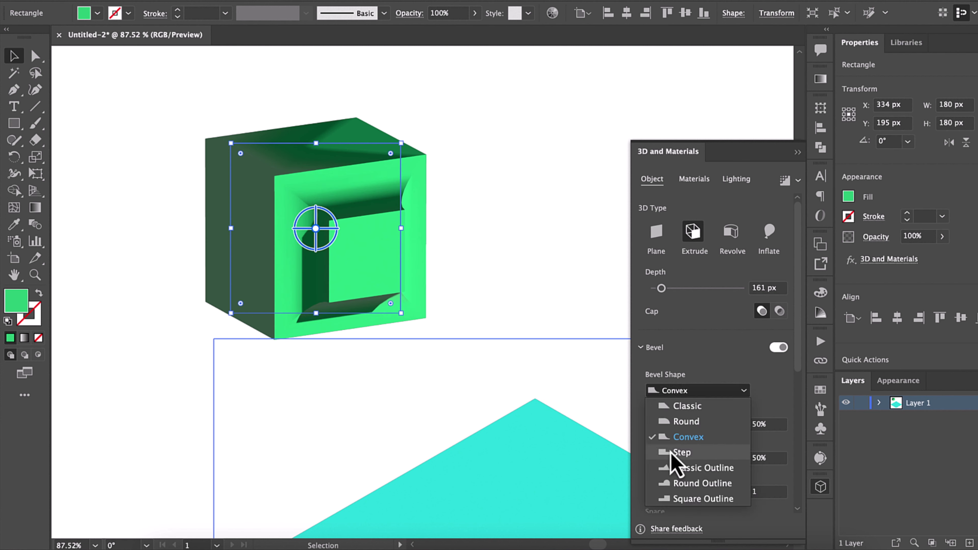
click(700, 454)
click(719, 392)
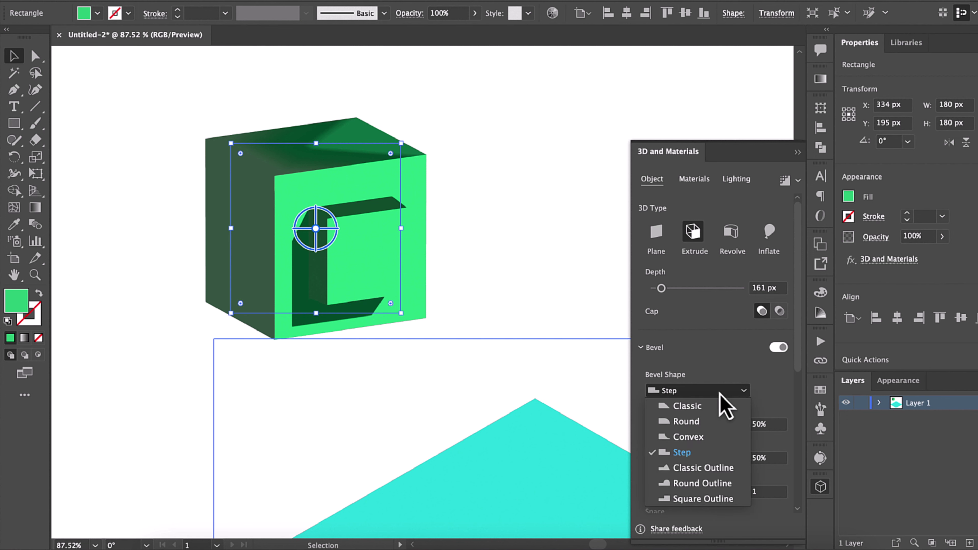
click(713, 469)
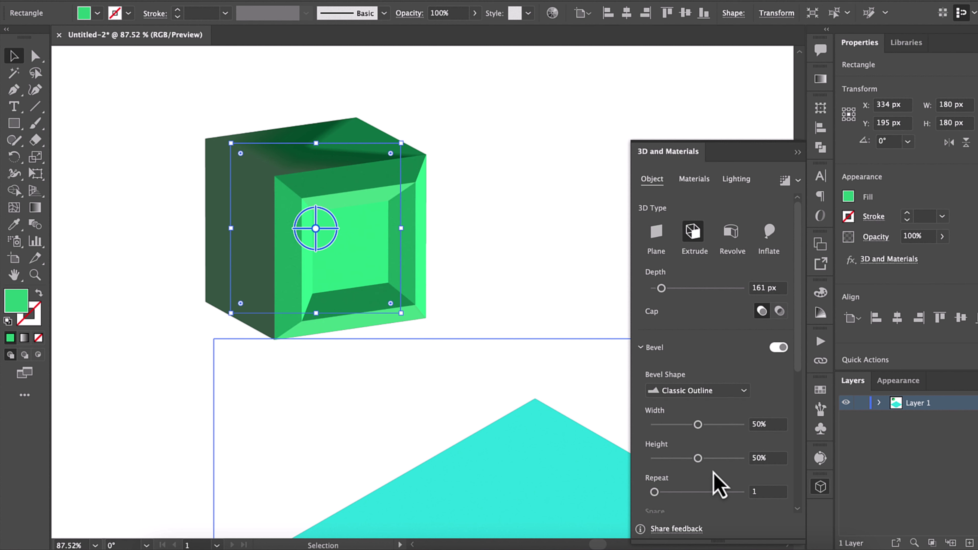
click(738, 390)
click(719, 496)
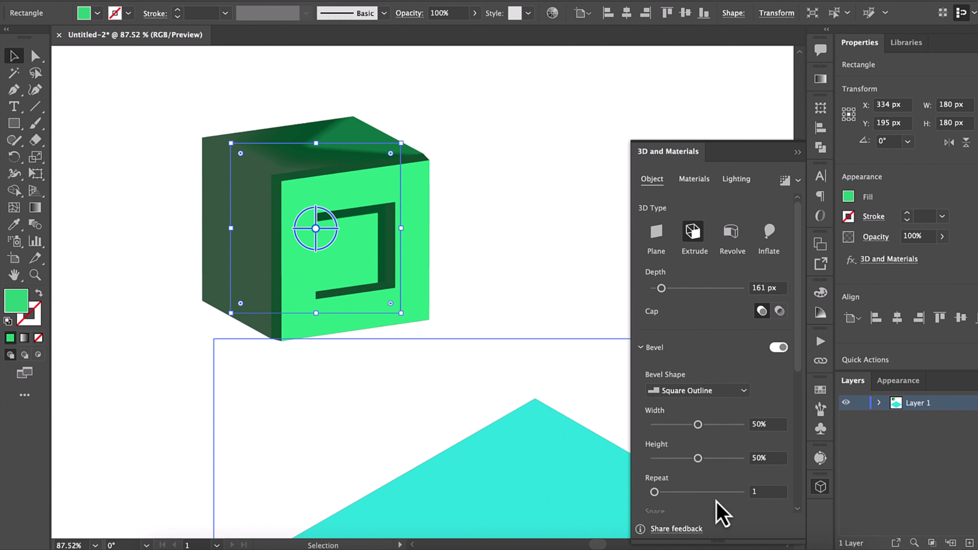
click(697, 390)
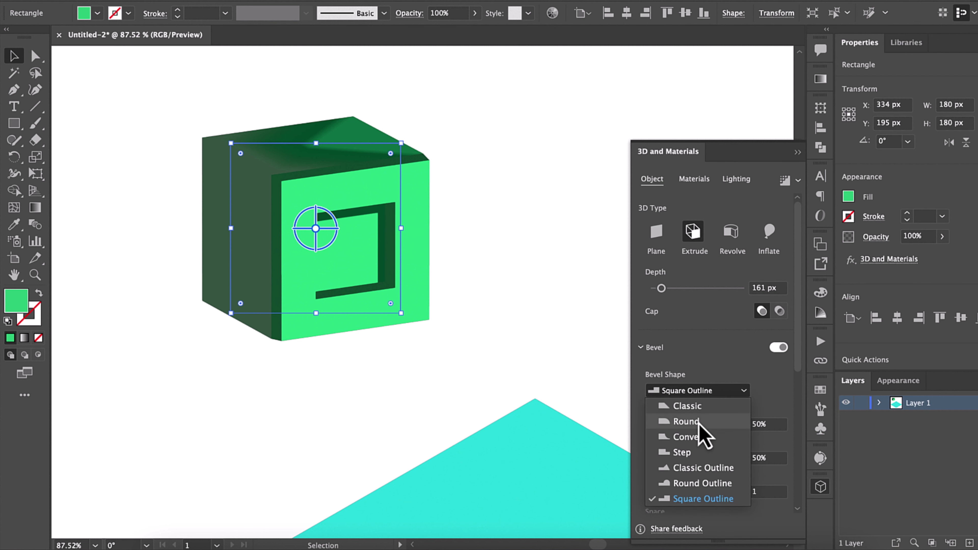
click(698, 424)
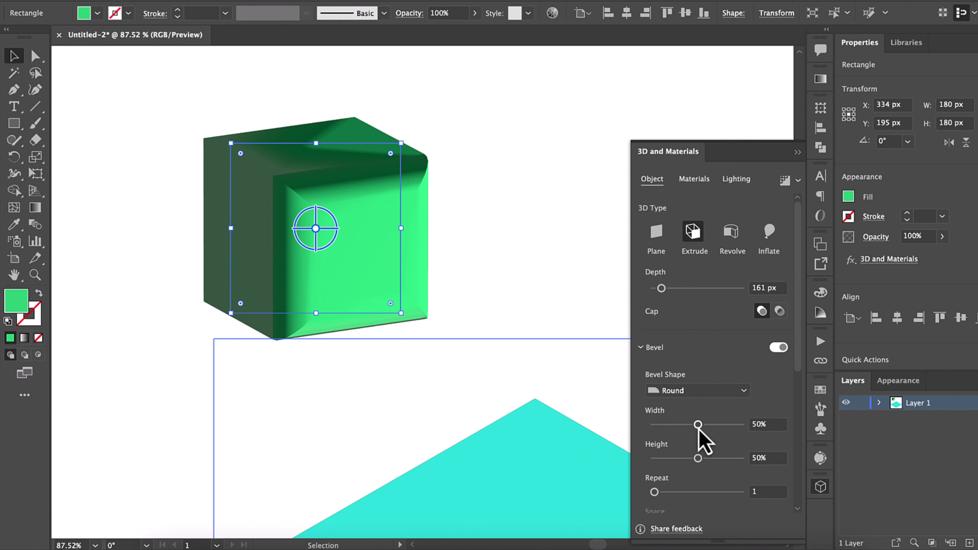
- Set the Round bevel to 28% width, 51% height and 4 repeats
mouse_move(698, 427)
mouse_down()
mouse_move(659, 425)
mouse_move(714, 425)
mouse_move(678, 425)
mouse_up()
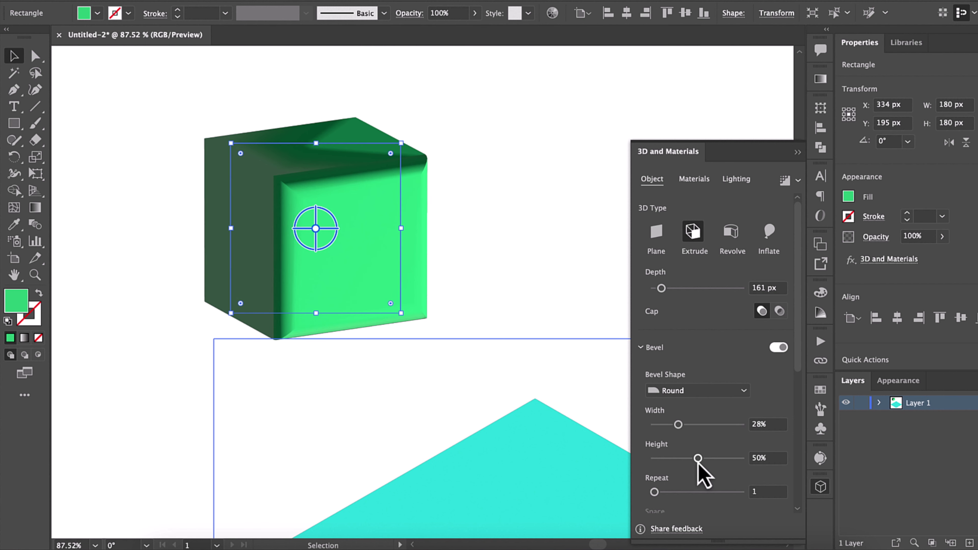
mouse_move(698, 460)
mouse_down()
mouse_move(672, 460)
mouse_move(788, 454)
mouse_move(683, 463)
mouse_move(699, 460)
mouse_up()
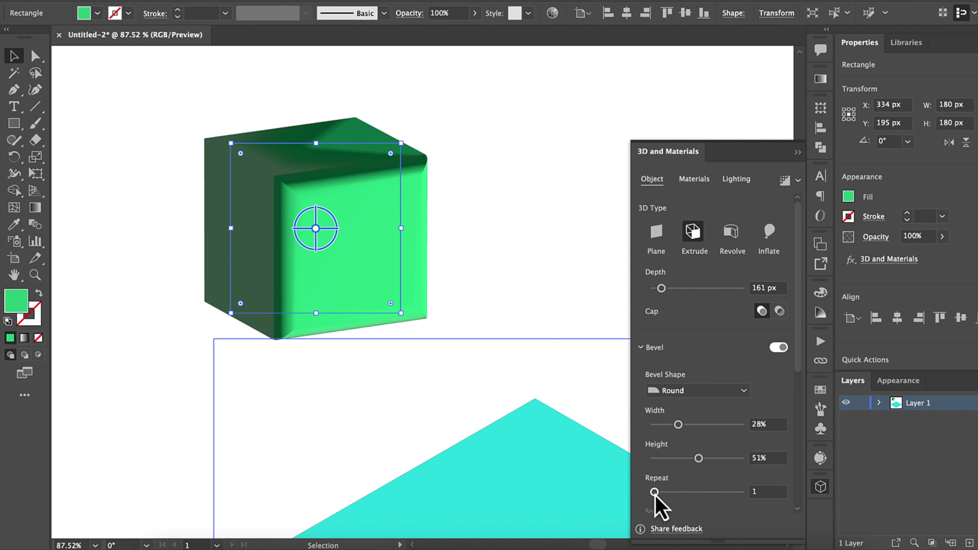
drag(654, 492, 683, 493)
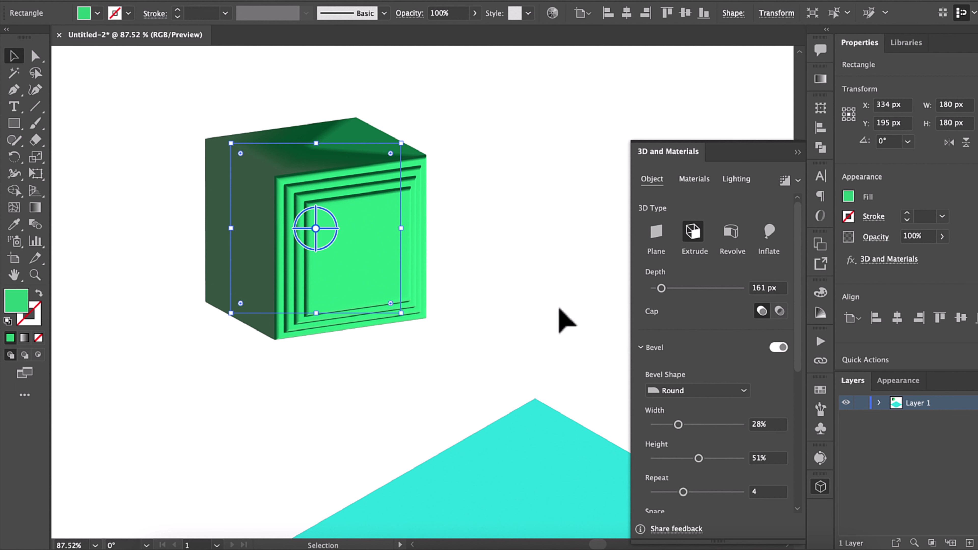
click(709, 391)
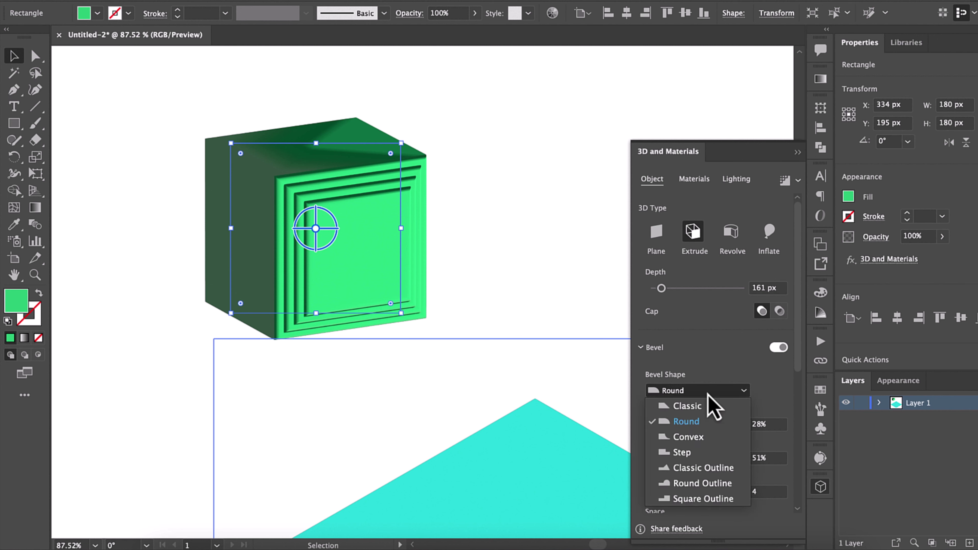
click(714, 390)
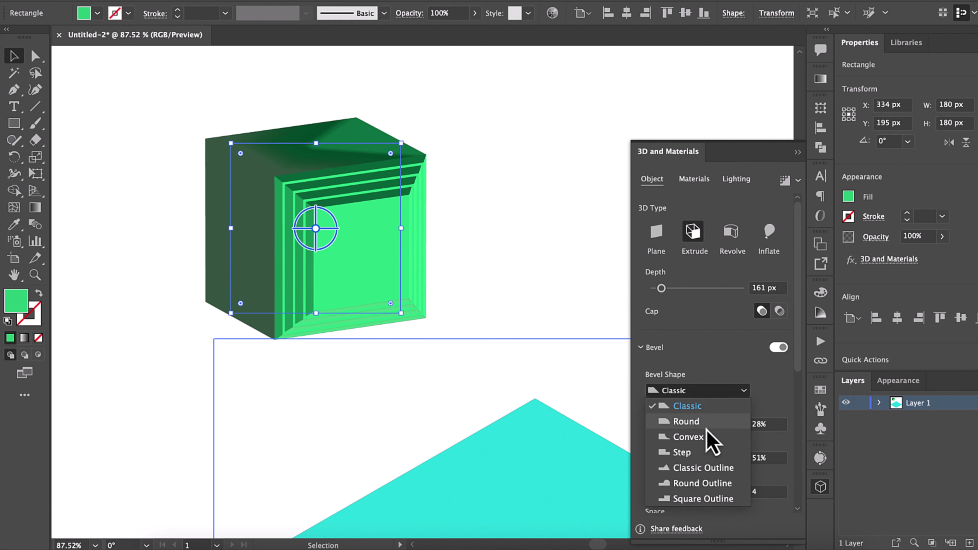
click(712, 455)
scroll(350, 166, up, 2)
scroll(351, 165, up, 2)
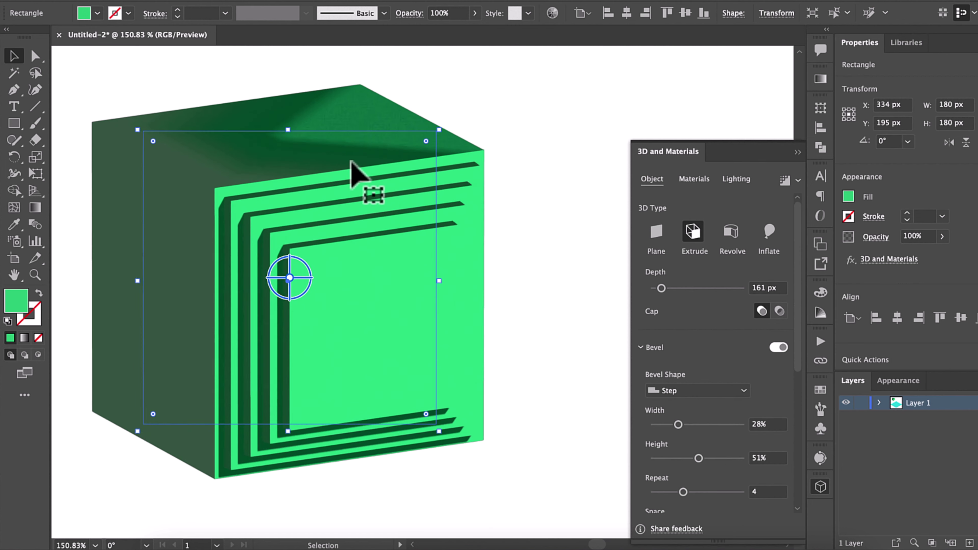
scroll(351, 165, up, 3)
scroll(350, 165, down, 5)
scroll(351, 163, down, 2)
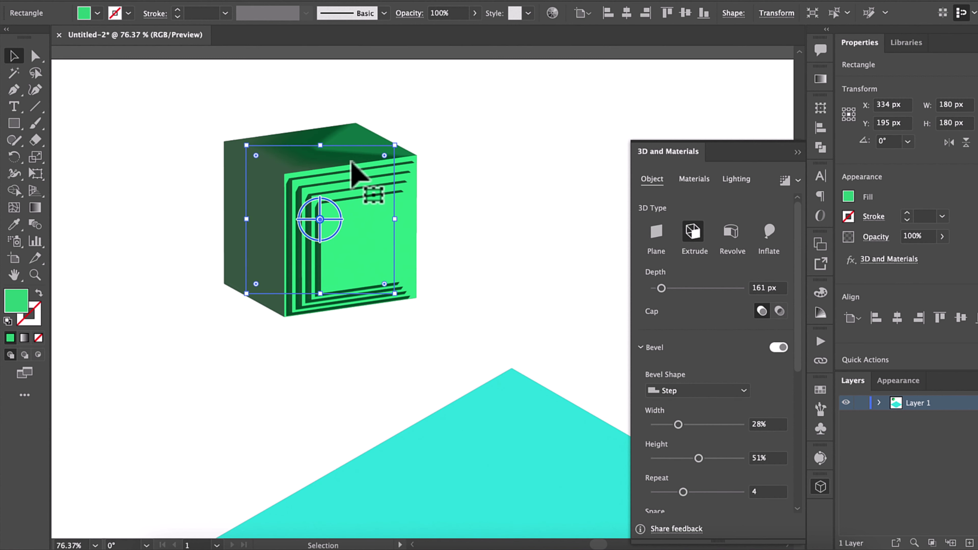
click(704, 390)
click(706, 422)
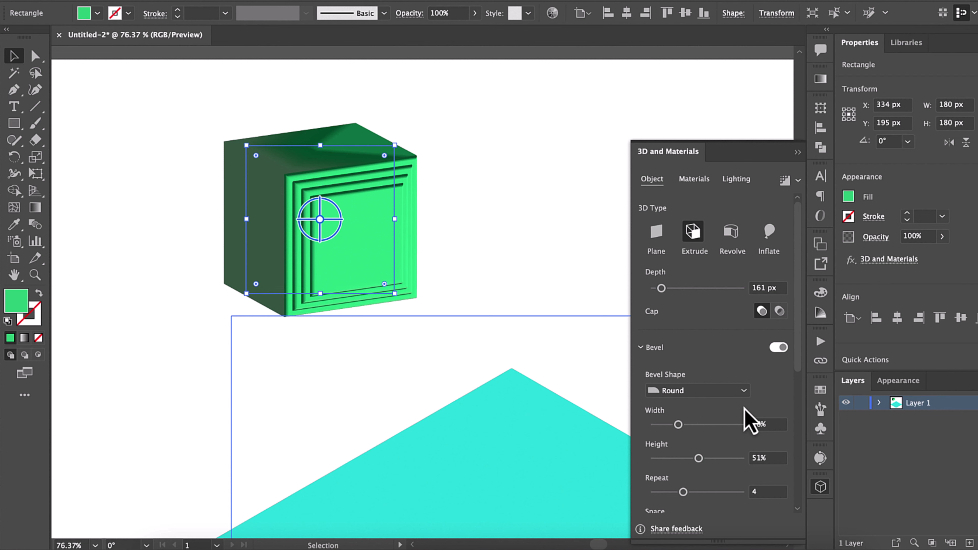
scroll(749, 420, down, 5)
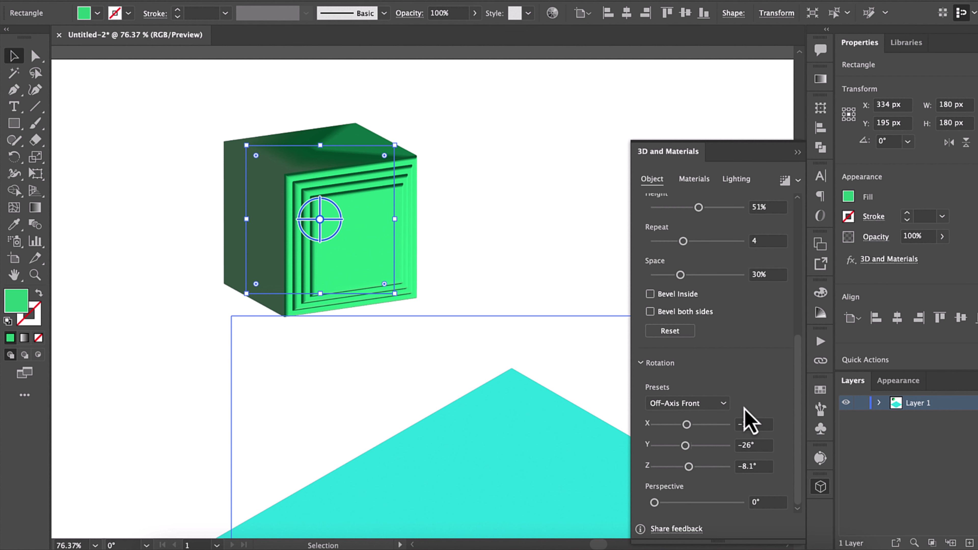
- Adjust the spacing between the bevel rings, settling on 25%
scroll(749, 420, up, 2)
scroll(748, 420, up, 1)
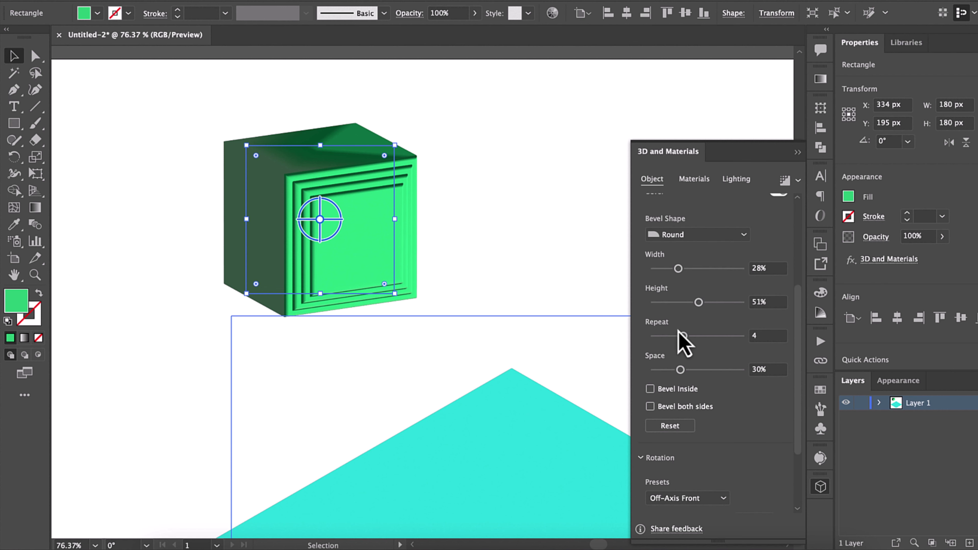
drag(680, 370, 713, 370)
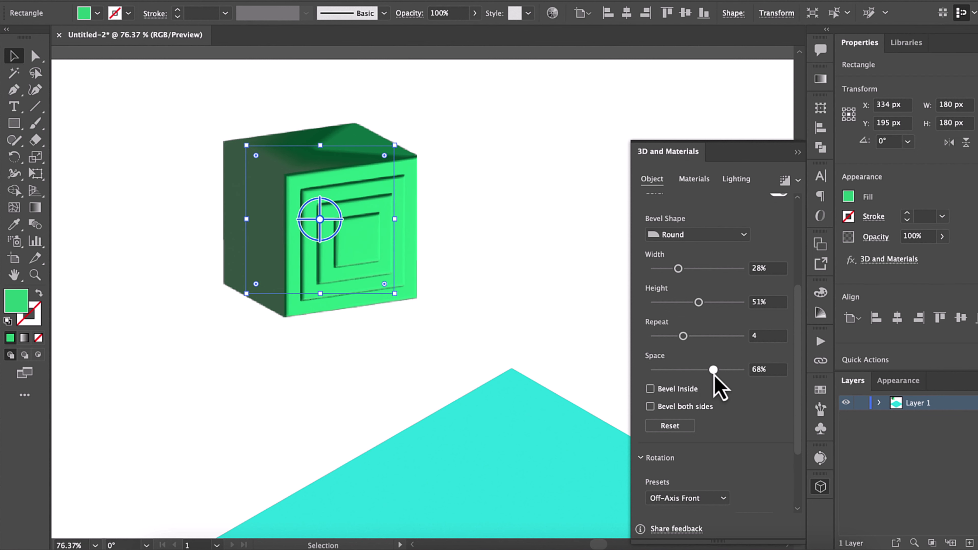
drag(714, 370, 713, 370)
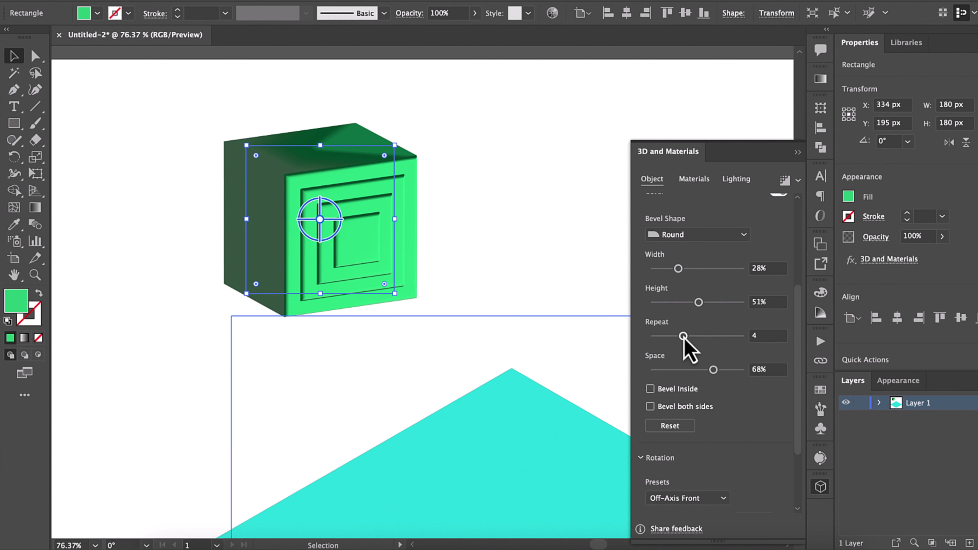
drag(713, 370, 722, 370)
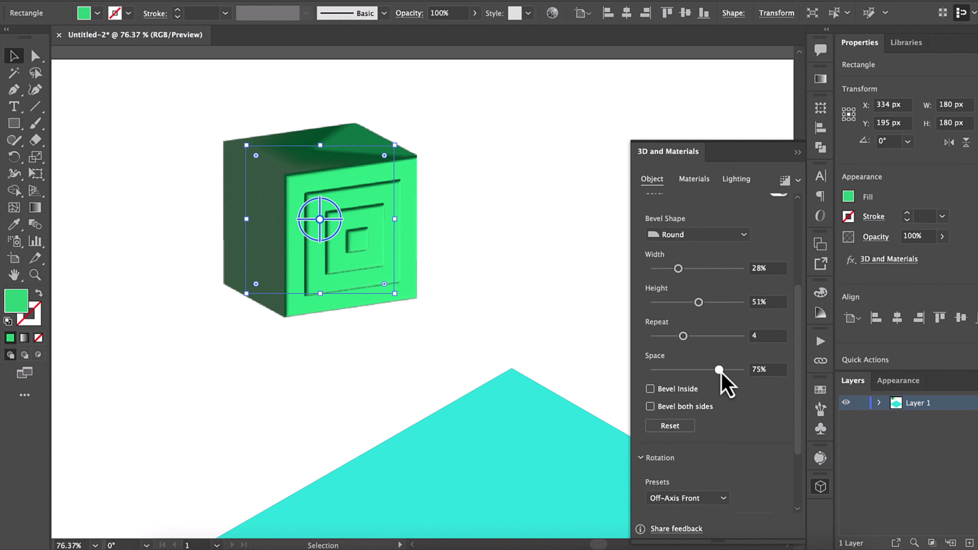
mouse_move(722, 370)
mouse_down()
mouse_move(654, 370)
mouse_move(676, 370)
mouse_up()
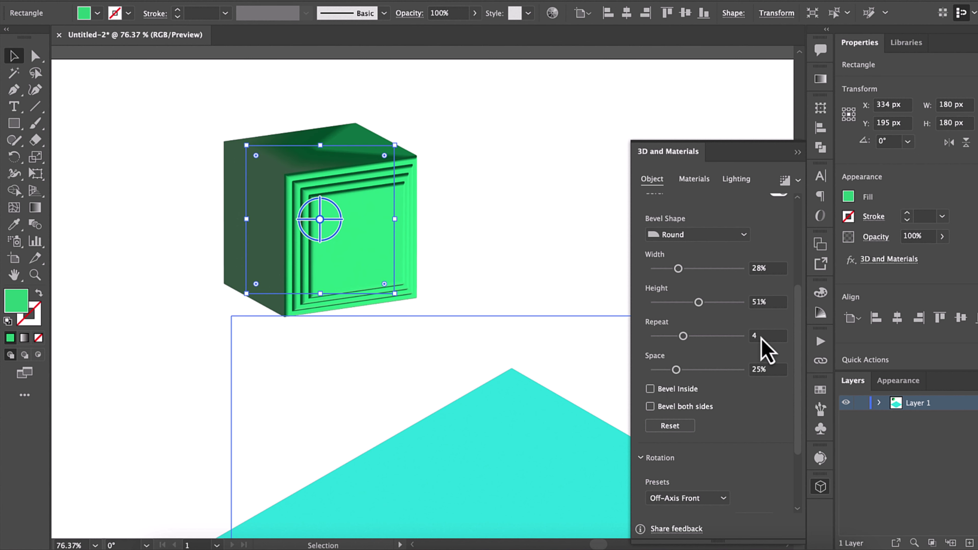
- Enable Bevel Inside and try the Classic and Classic Outline shapes, returning to Round
click(650, 388)
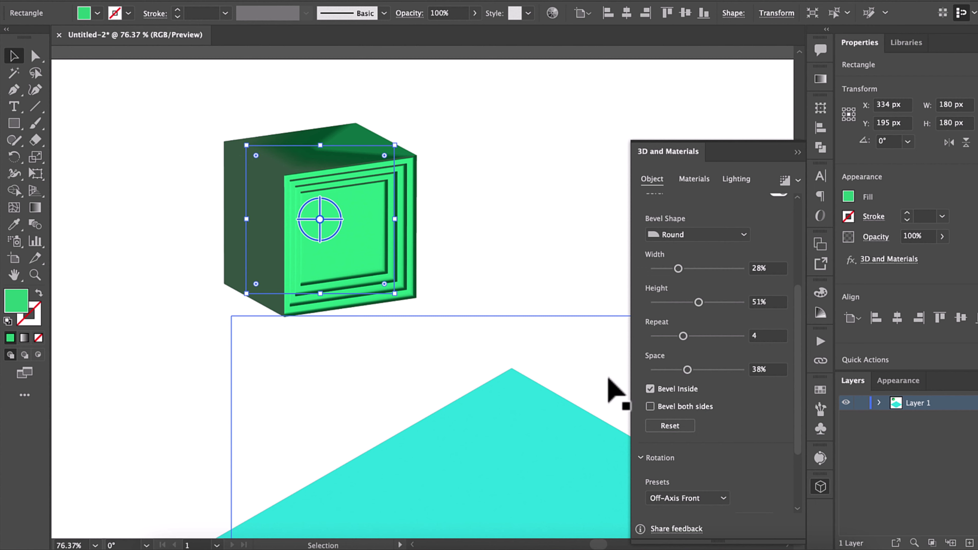
scroll(445, 302, up, 3)
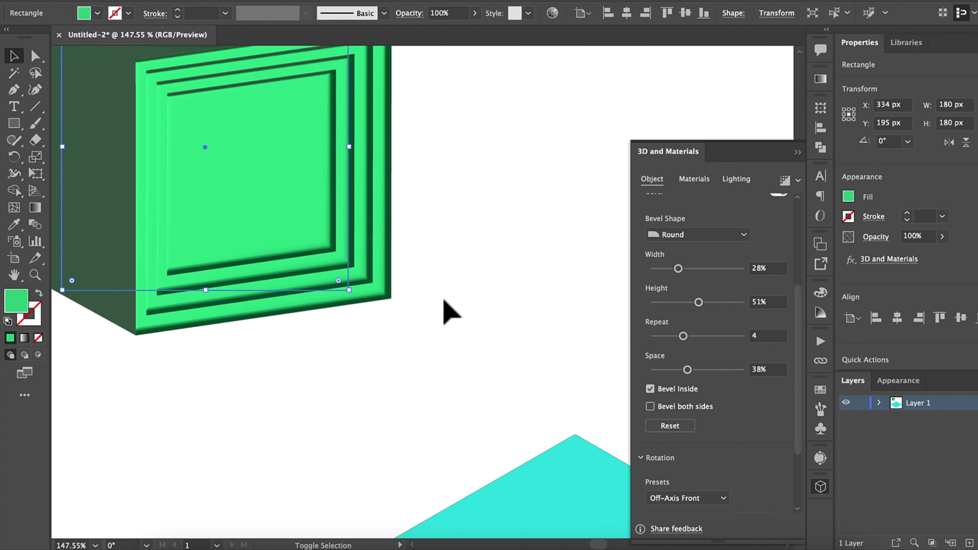
scroll(451, 313, up, 5)
scroll(451, 313, left, 3)
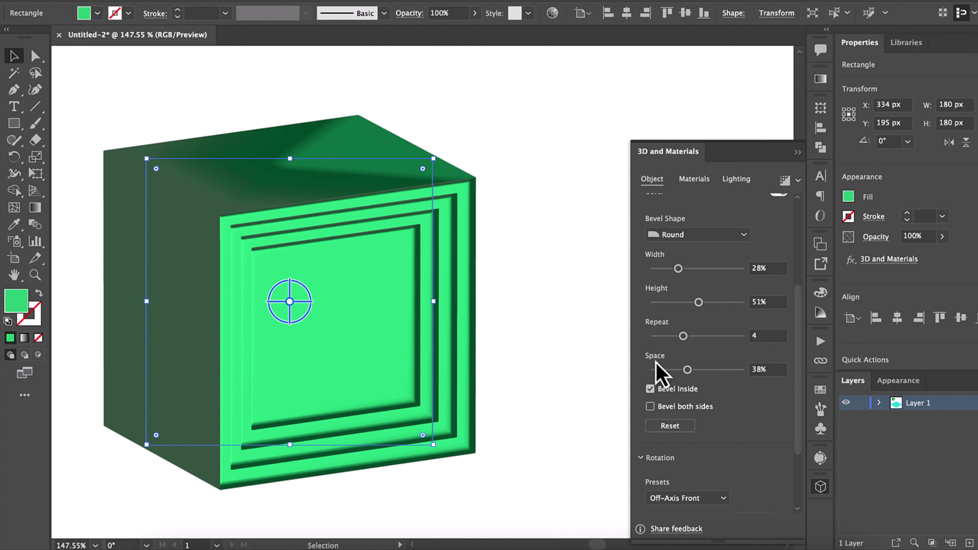
click(740, 235)
click(722, 250)
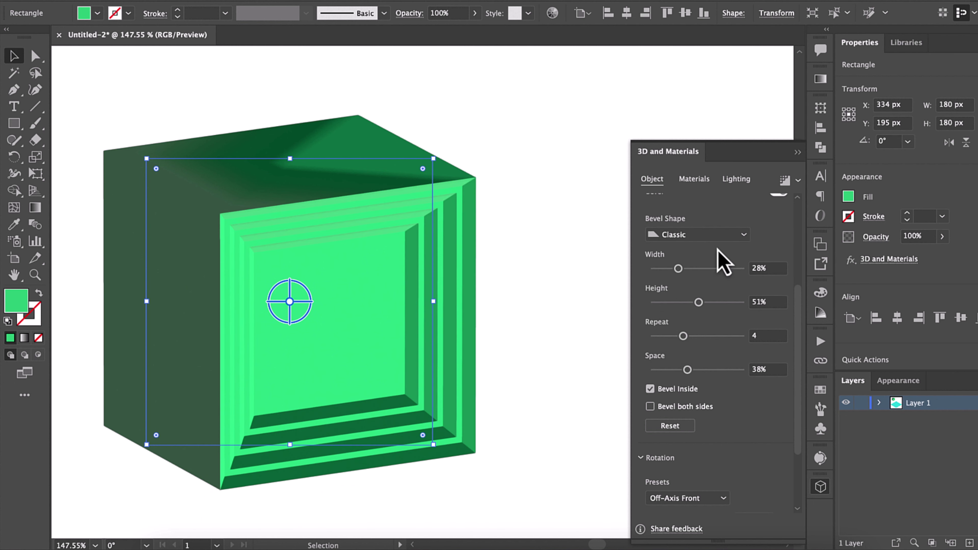
click(734, 235)
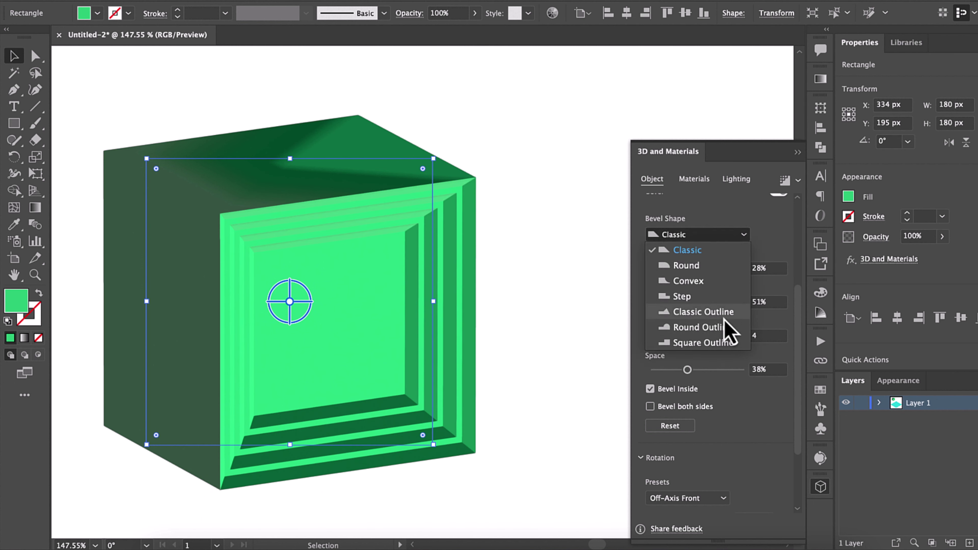
click(729, 312)
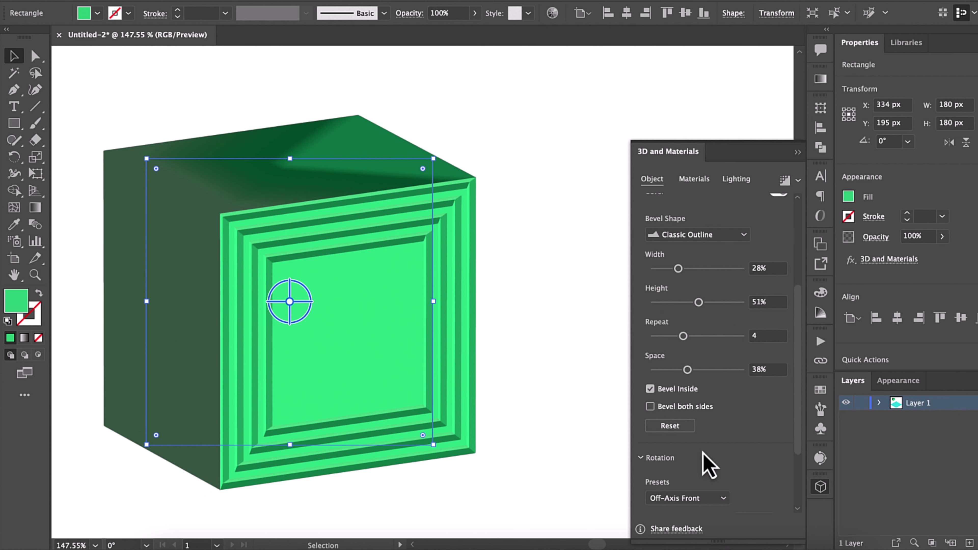
click(733, 235)
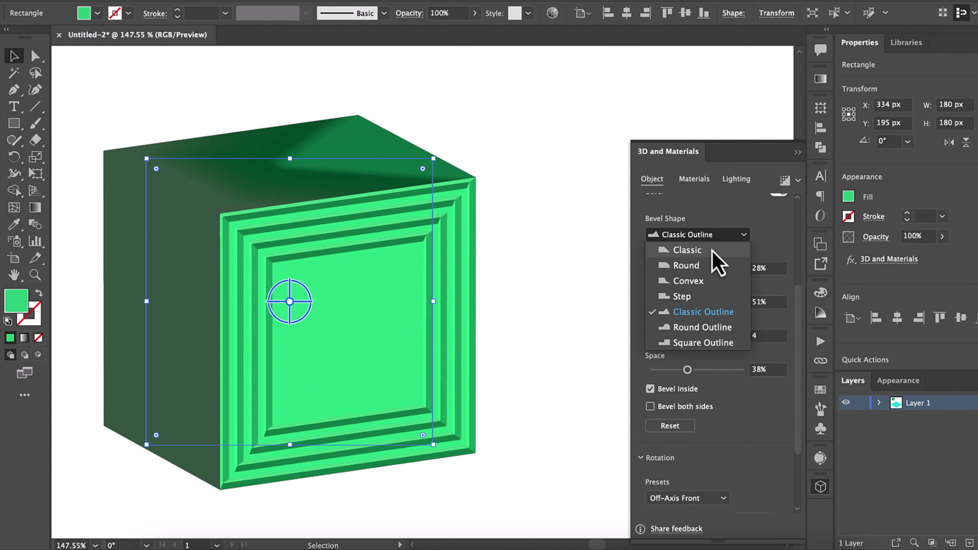
click(697, 265)
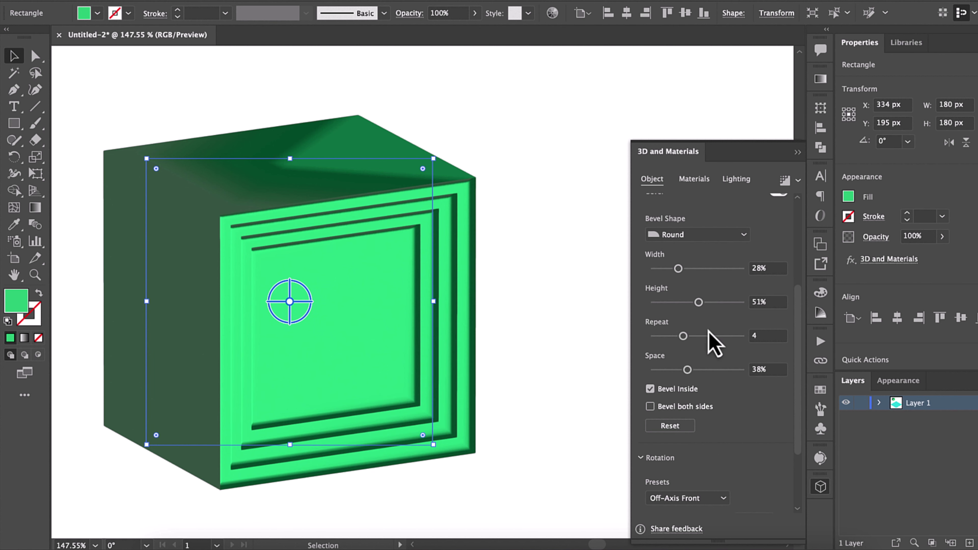
- Turn off Bevel Inside, test Bevel both sides while rotating, then undo both changes
click(650, 407)
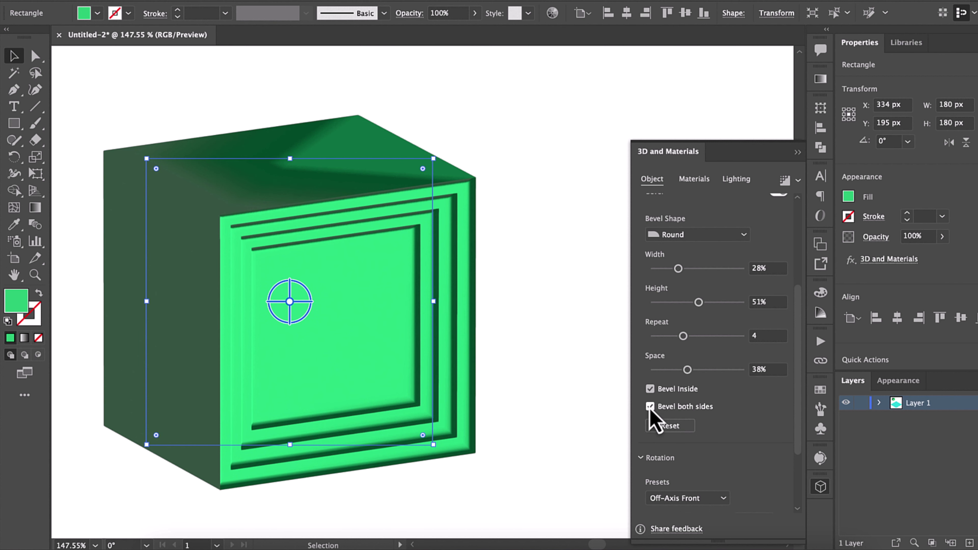
click(650, 390)
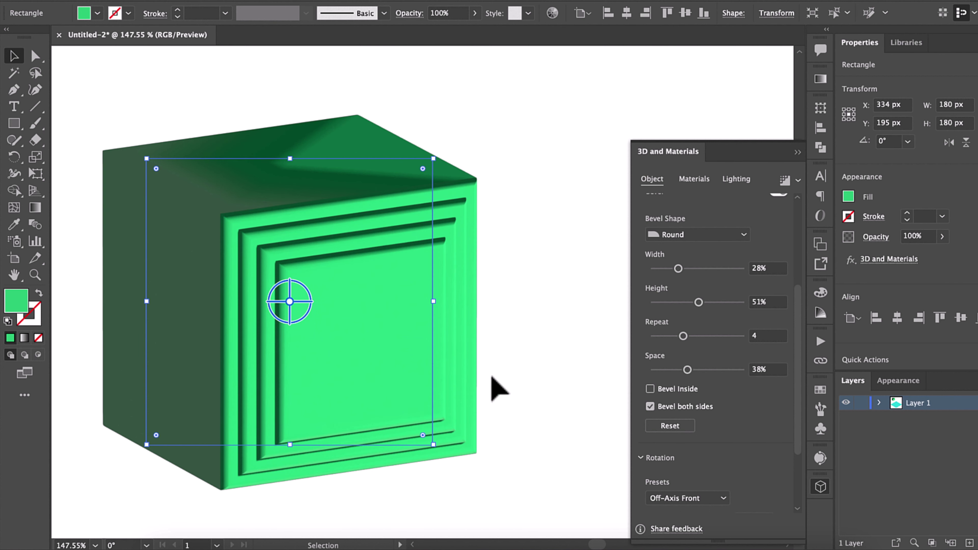
drag(289, 308, 403, 520)
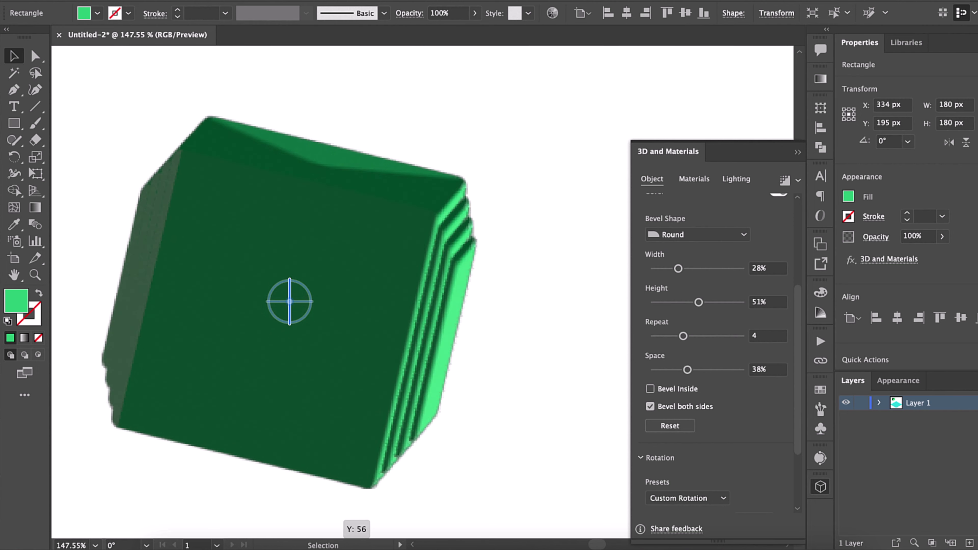
mouse_move(385, 485)
mouse_down()
mouse_move(388, 460)
mouse_move(342, 376)
mouse_move(342, 424)
mouse_move(361, 479)
mouse_move(291, 343)
mouse_move(317, 458)
mouse_move(354, 484)
mouse_move(460, 488)
mouse_up()
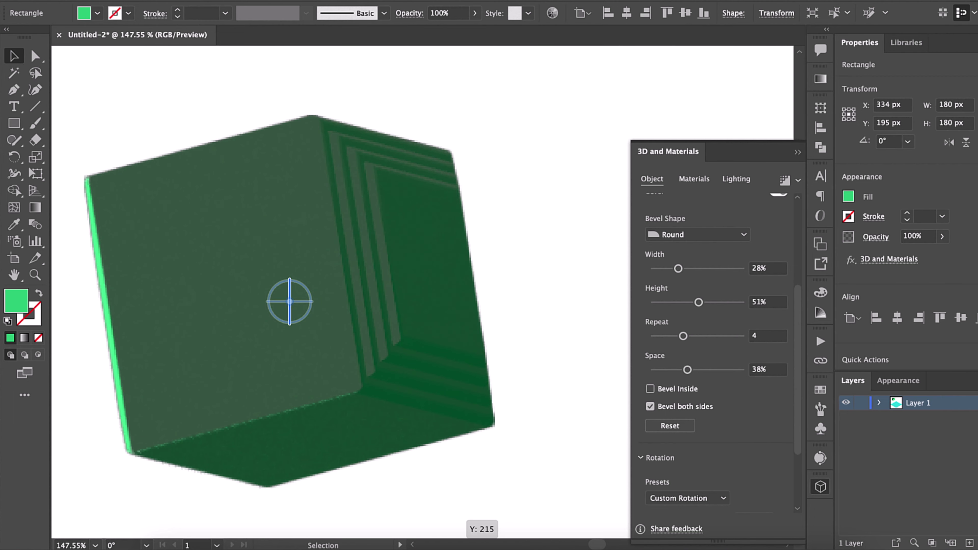
mouse_move(477, 529)
mouse_down()
mouse_move(291, 531)
mouse_move(262, 484)
mouse_up()
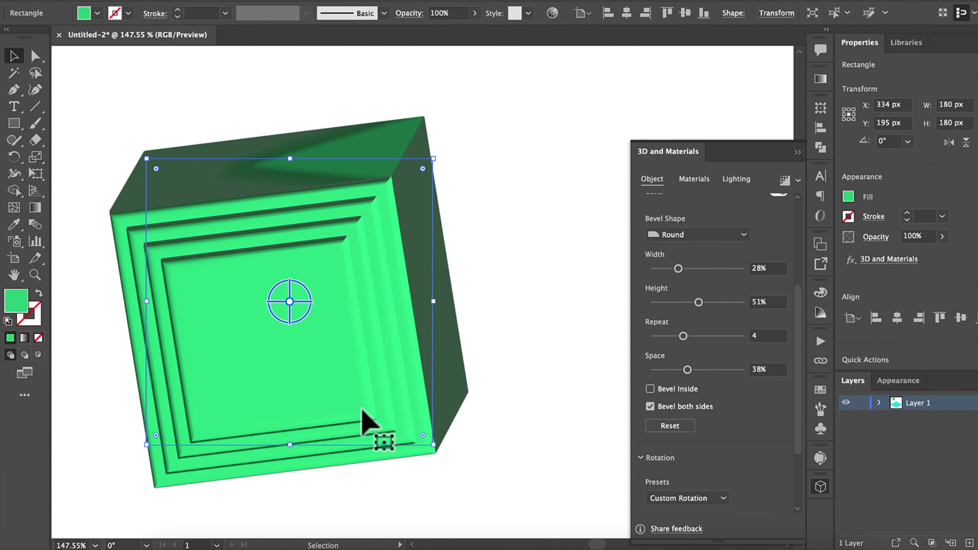
key(ctrl+z)
key(ctrl+z)
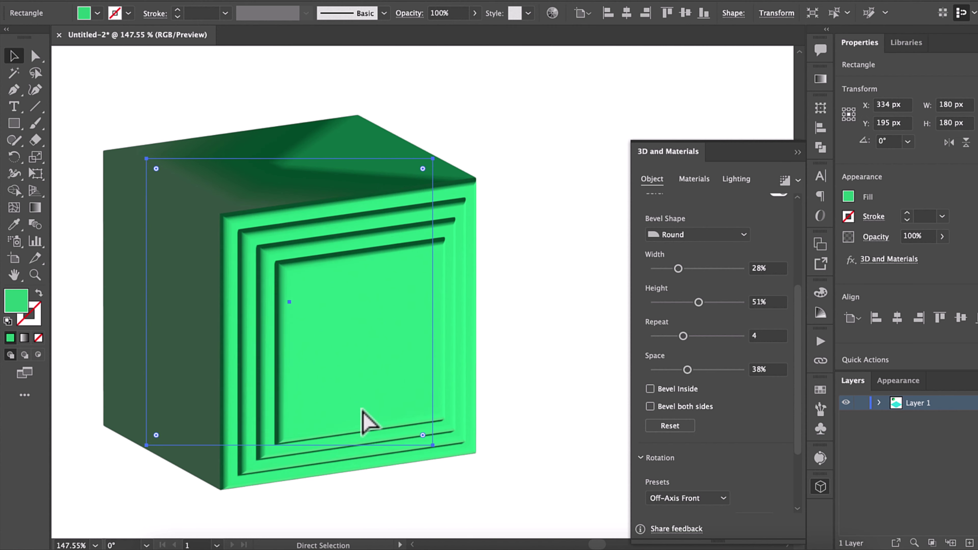
key(ctrl+z)
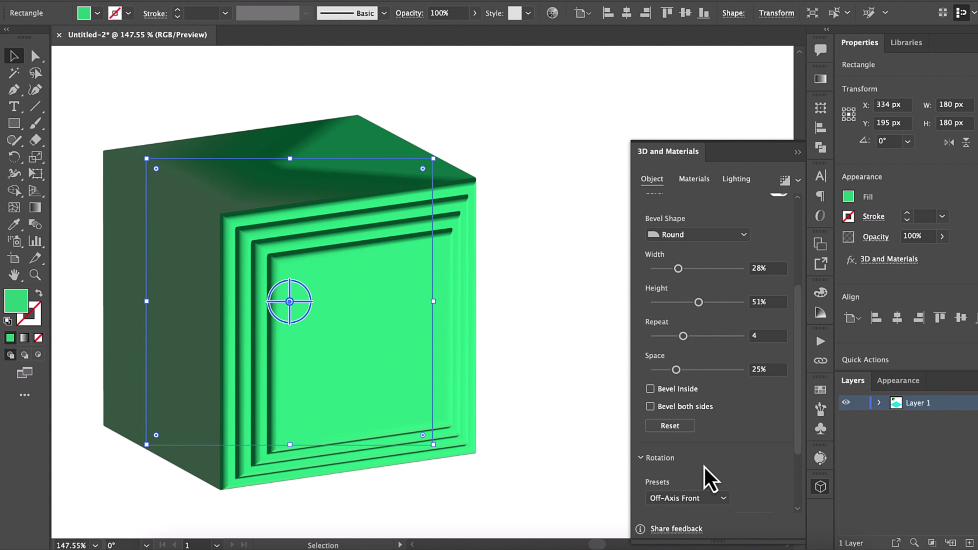
scroll(723, 472, down, 2)
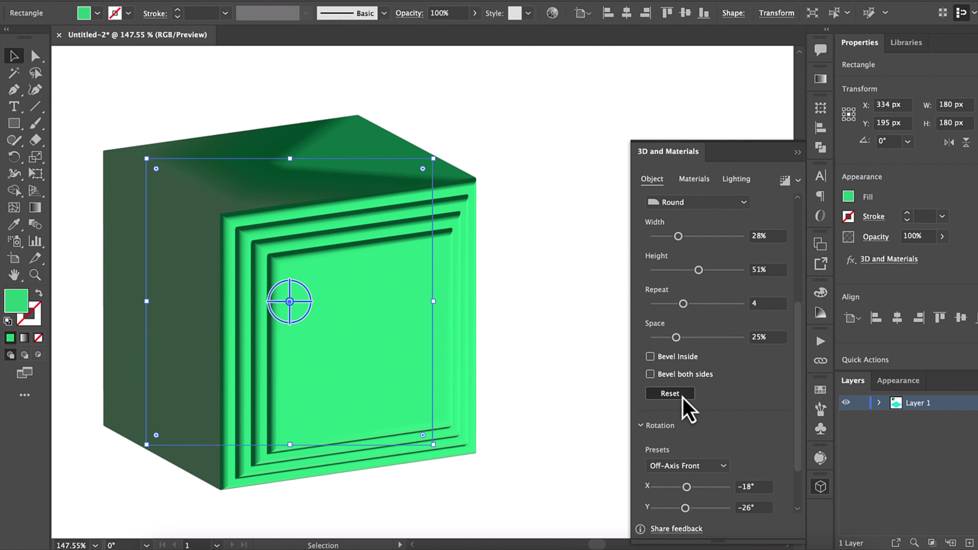
click(677, 394)
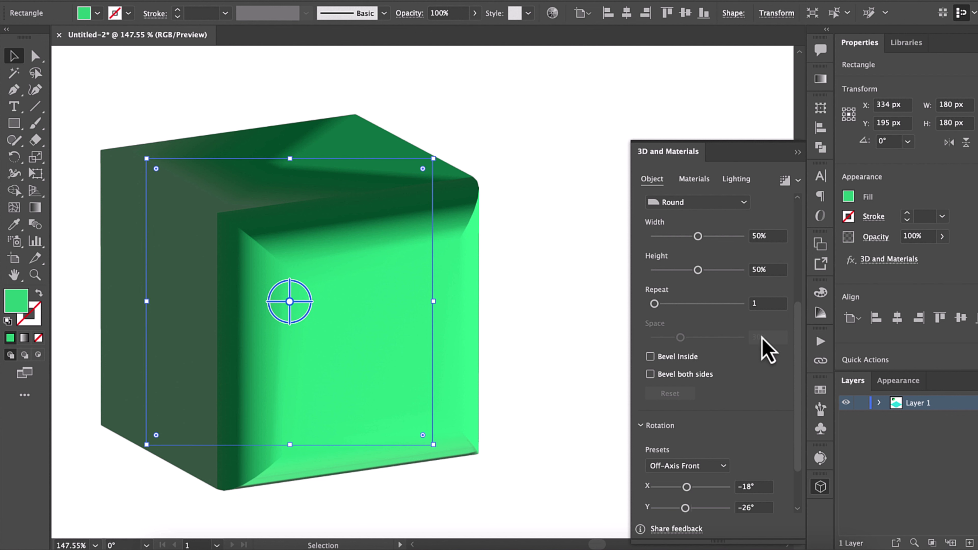
scroll(756, 368, down, 2)
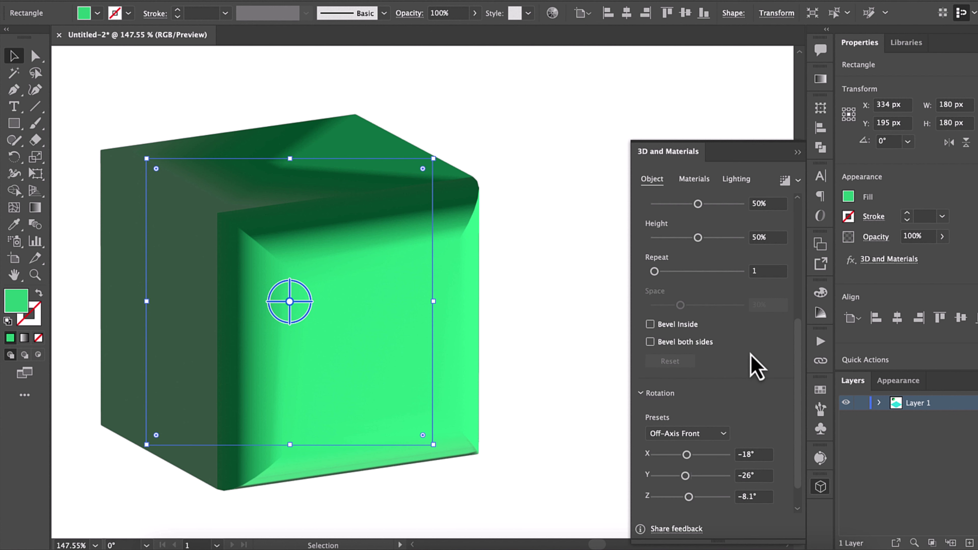
scroll(755, 368, down, 2)
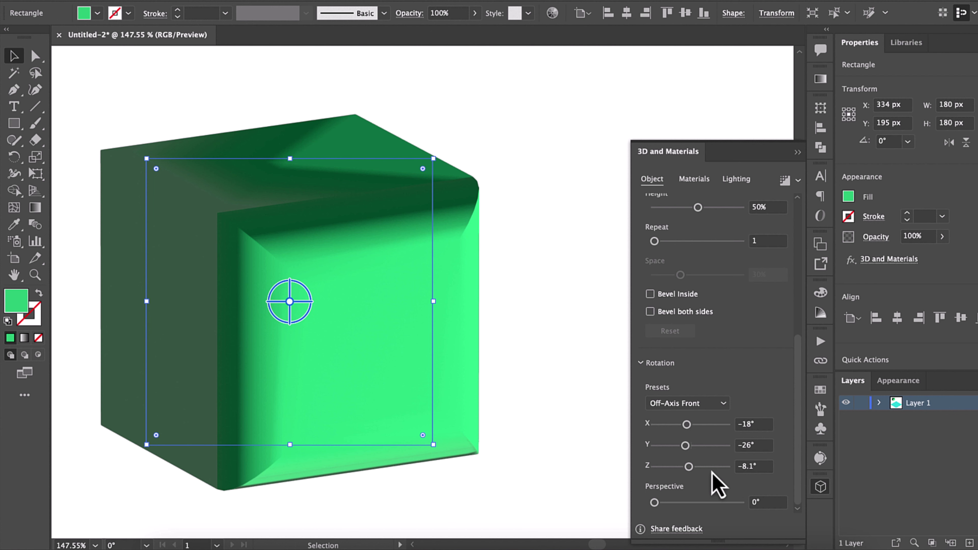
scroll(747, 397, up, 2)
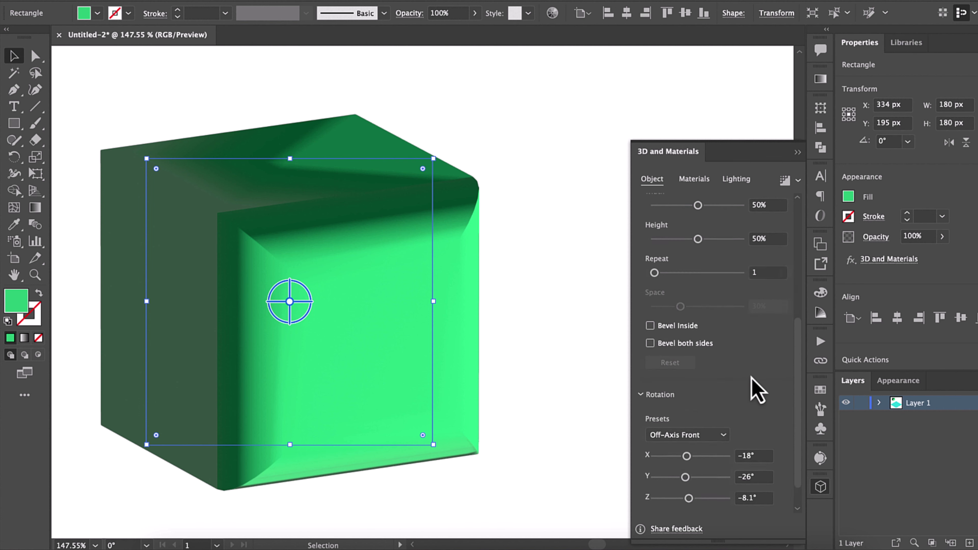
scroll(753, 385, up, 10)
- Change the cube's fill colour from green to blue
scroll(529, 279, down, 4)
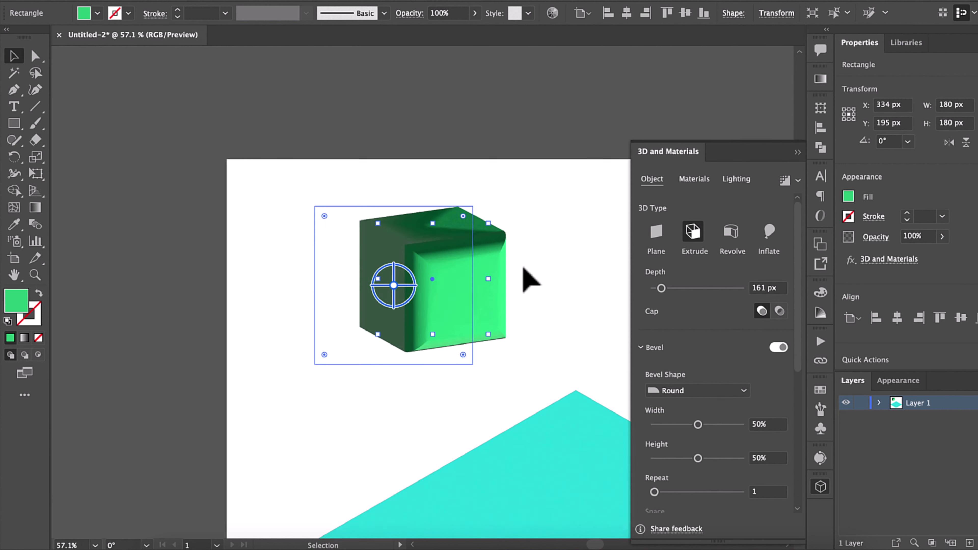
scroll(530, 279, down, 2)
scroll(529, 279, down, 5)
scroll(530, 280, right, 5)
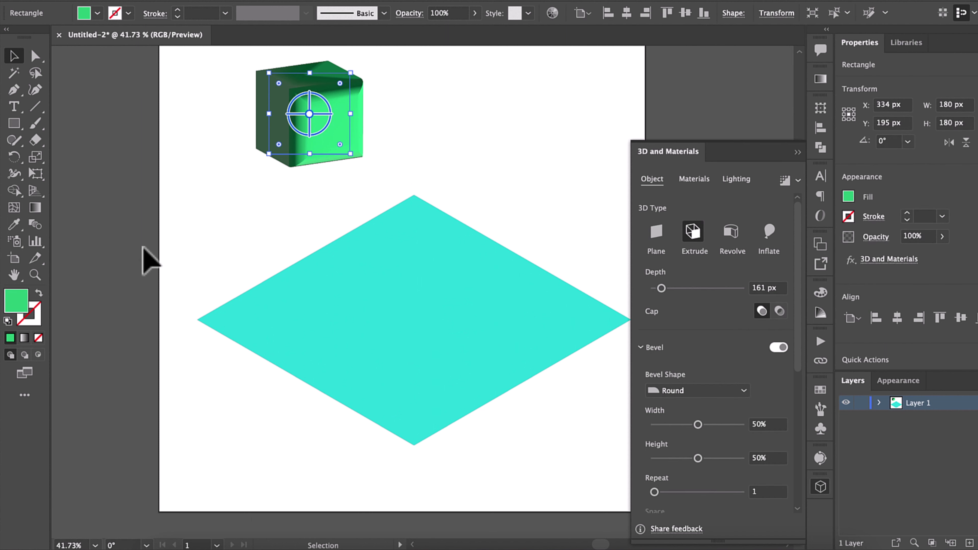
double_click(22, 302)
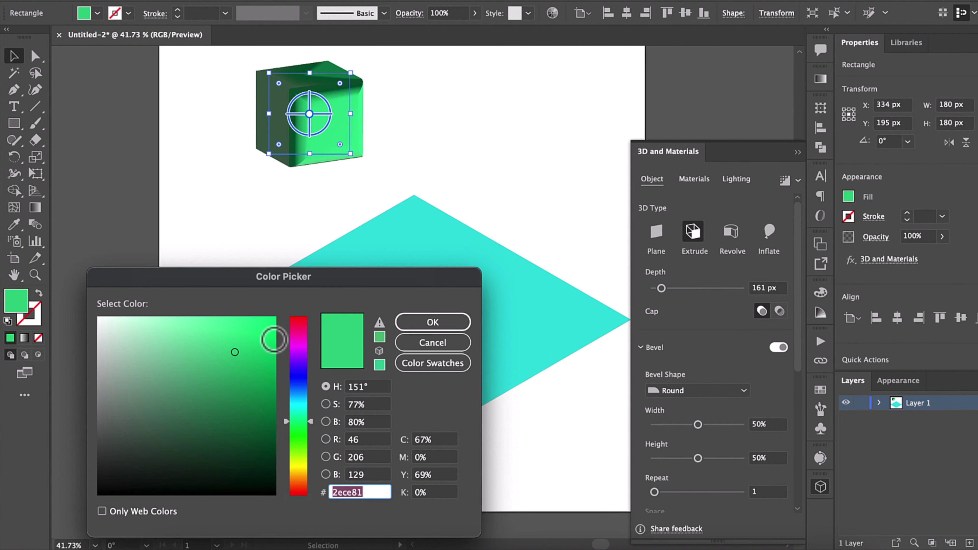
click(302, 386)
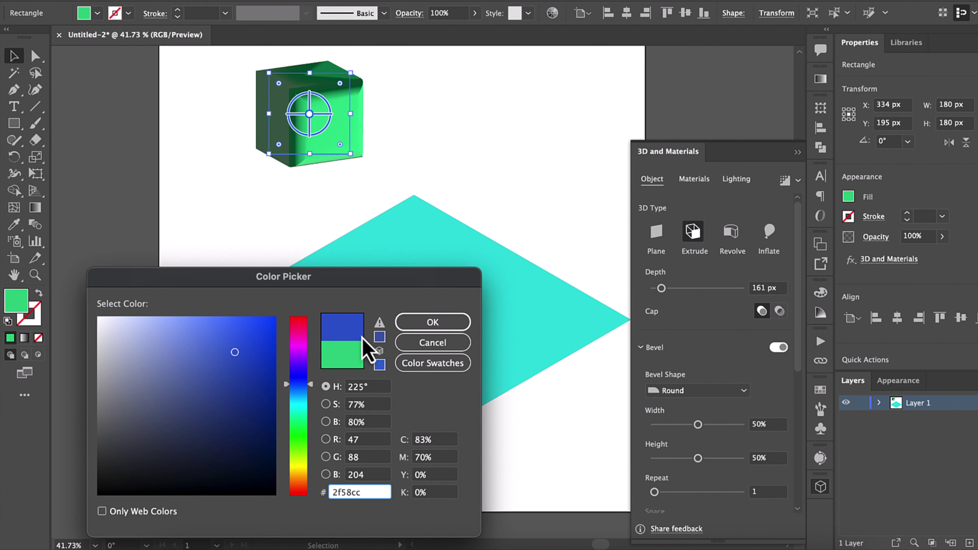
click(432, 322)
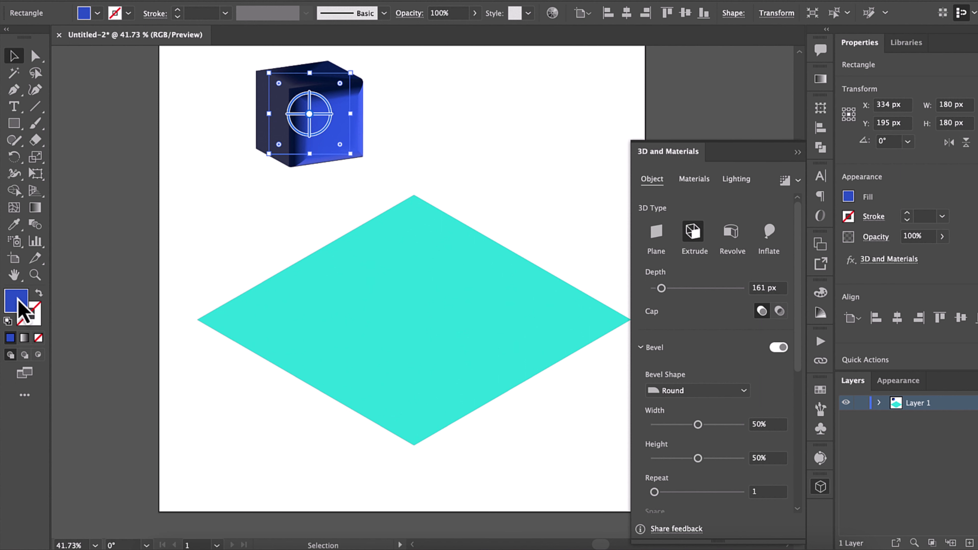
- Lighten the fill to blue #5a85e5 and move the cube onto the diamond's centre
double_click(10, 306)
click(208, 332)
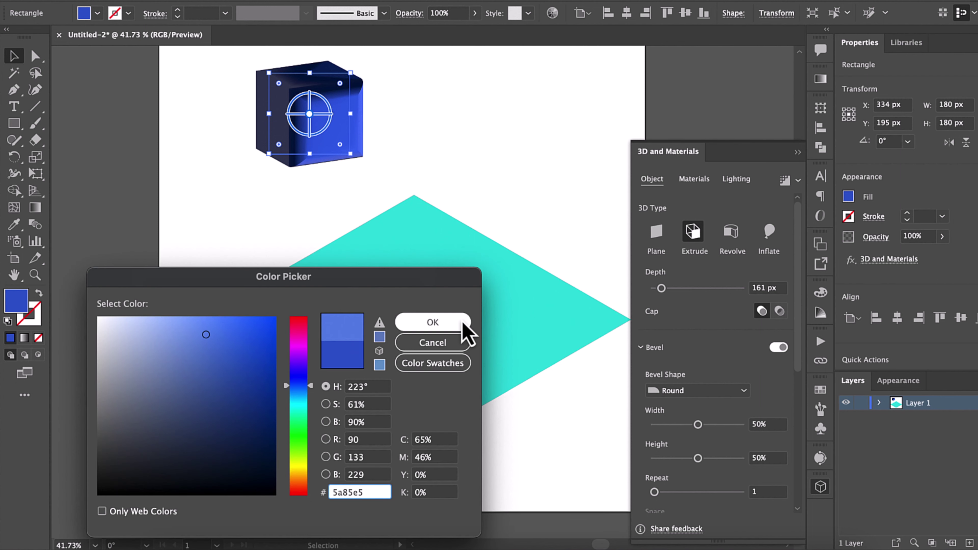
click(462, 324)
drag(319, 111, 437, 271)
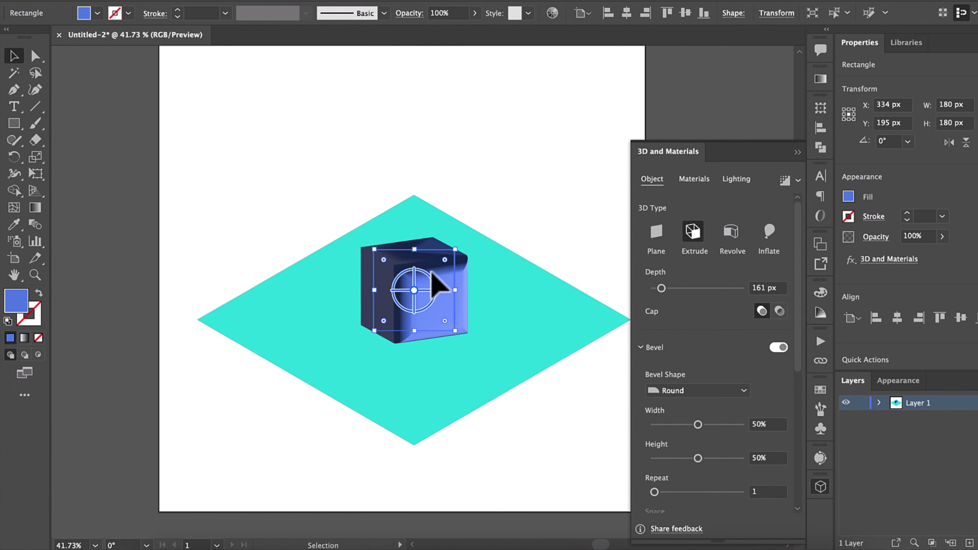
click(541, 329)
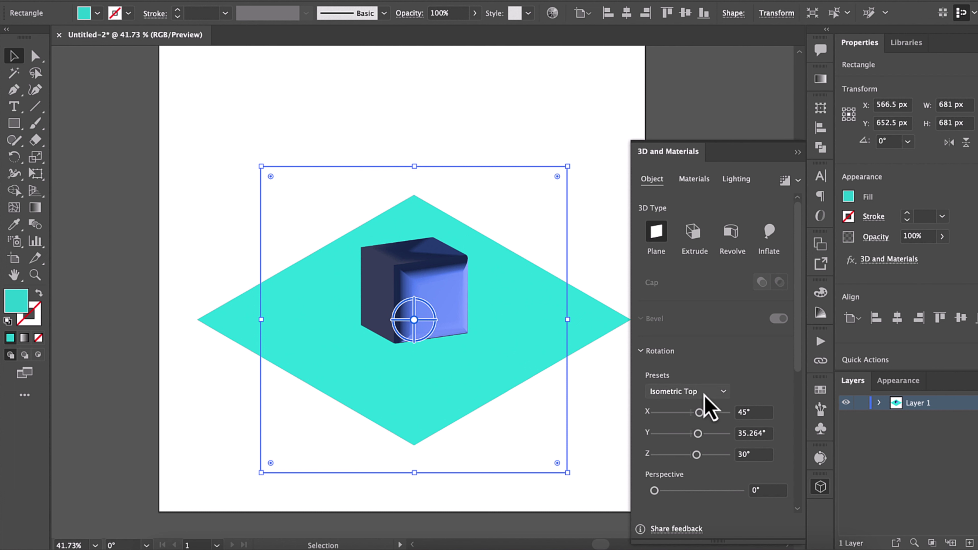
- Try the Isometric Top and Right rotation presets on the cube, settling on Isometric Left
click(433, 298)
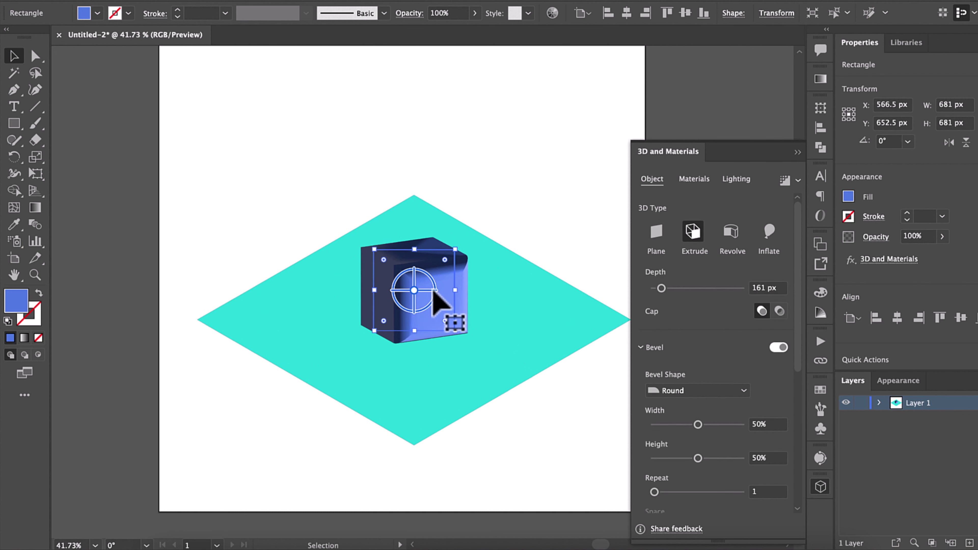
scroll(740, 408, down, 5)
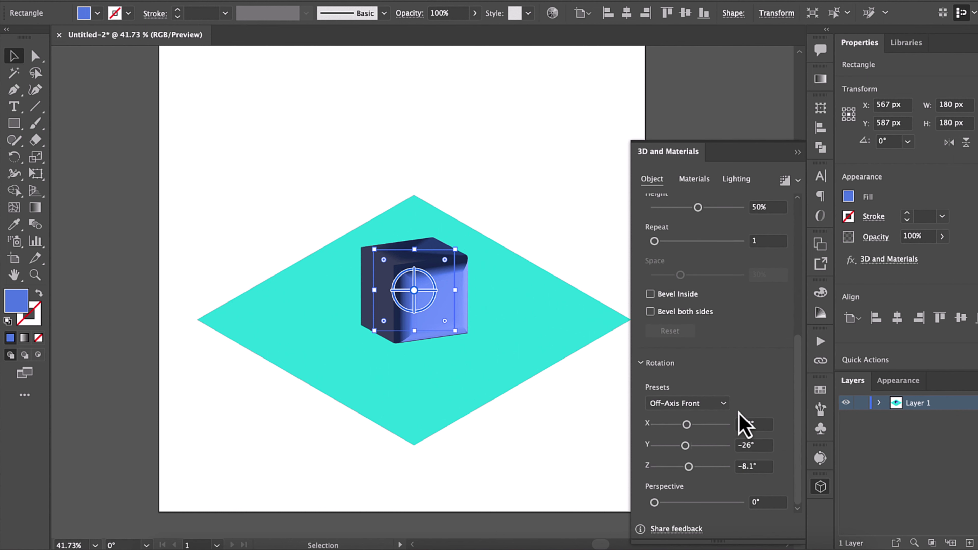
click(723, 403)
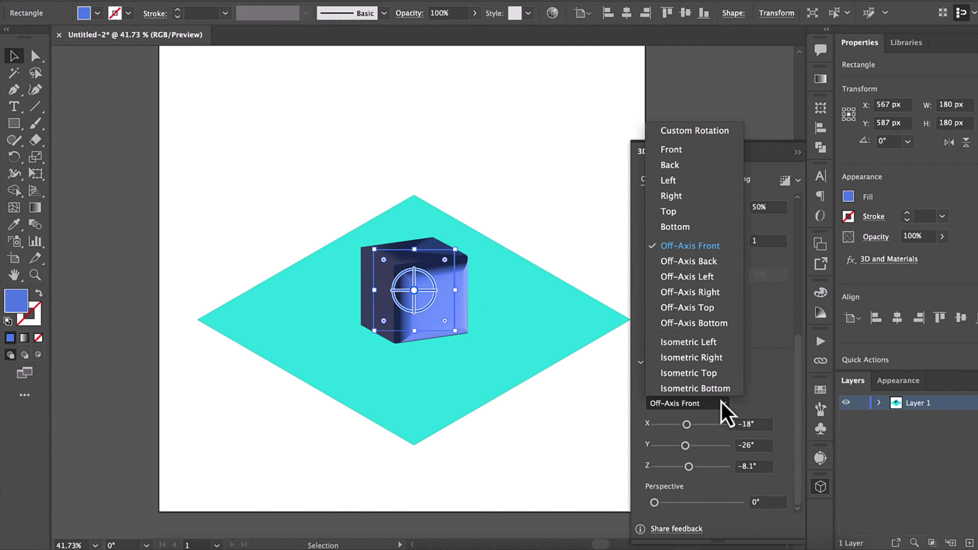
click(717, 373)
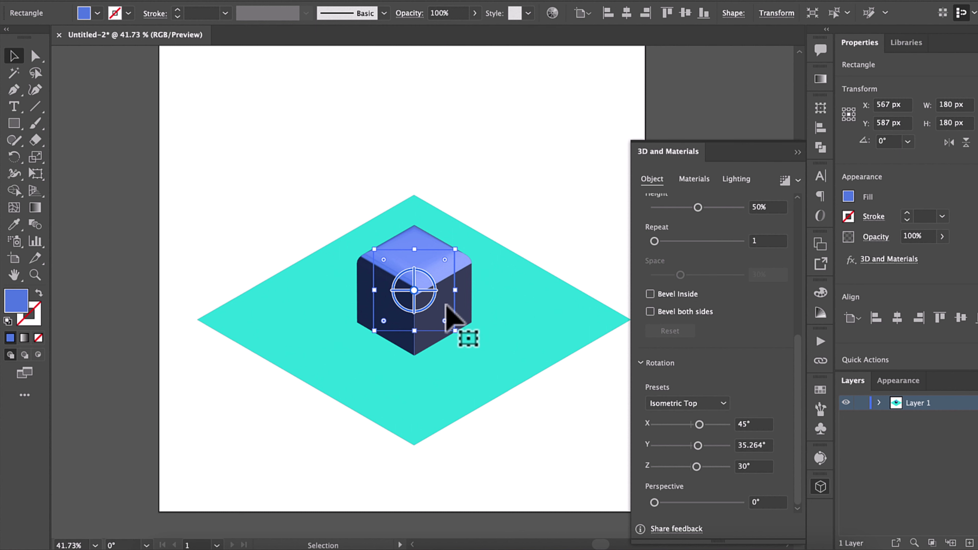
click(544, 138)
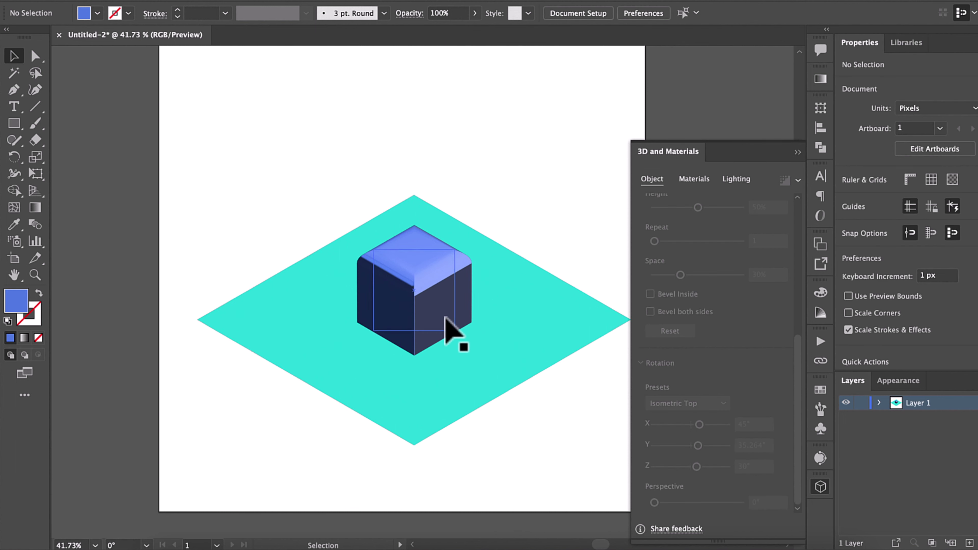
click(449, 307)
click(693, 403)
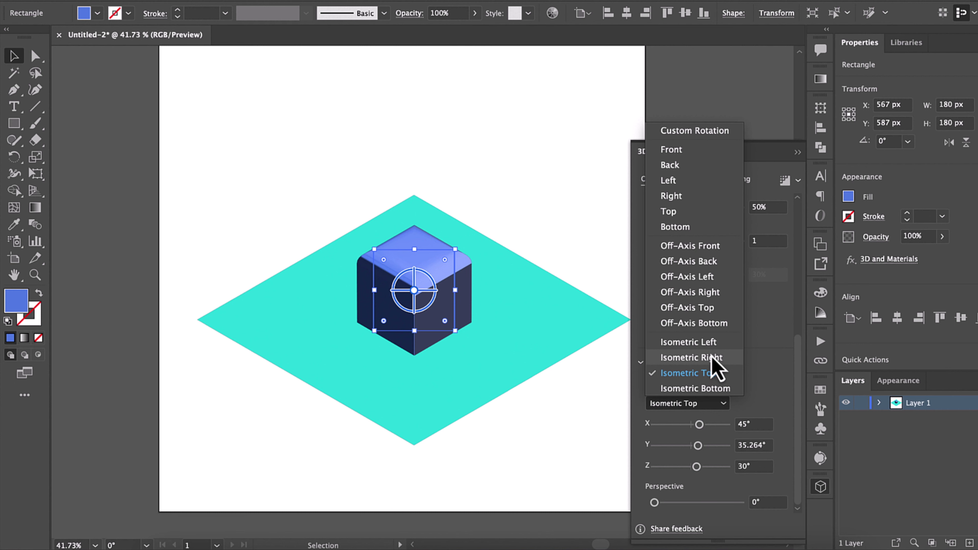
click(693, 357)
click(704, 405)
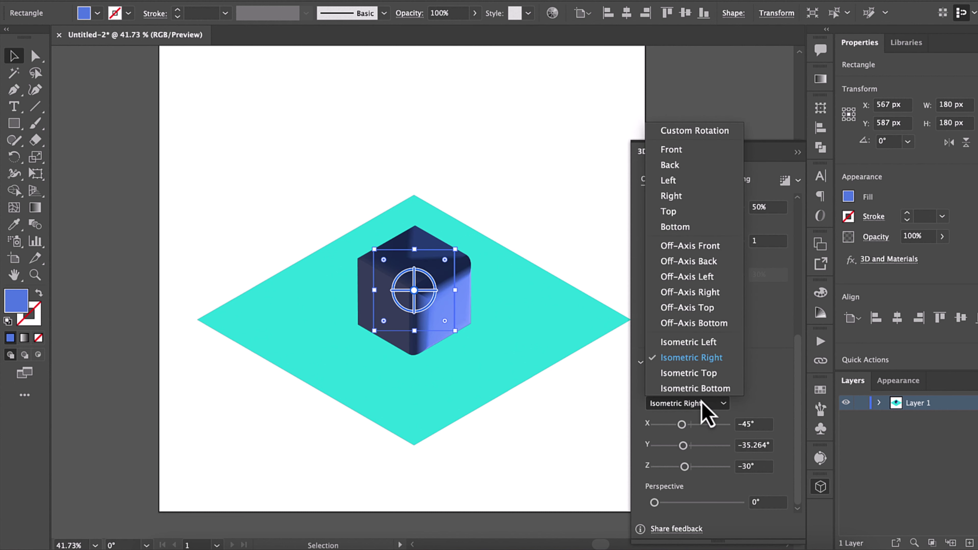
click(708, 346)
click(581, 164)
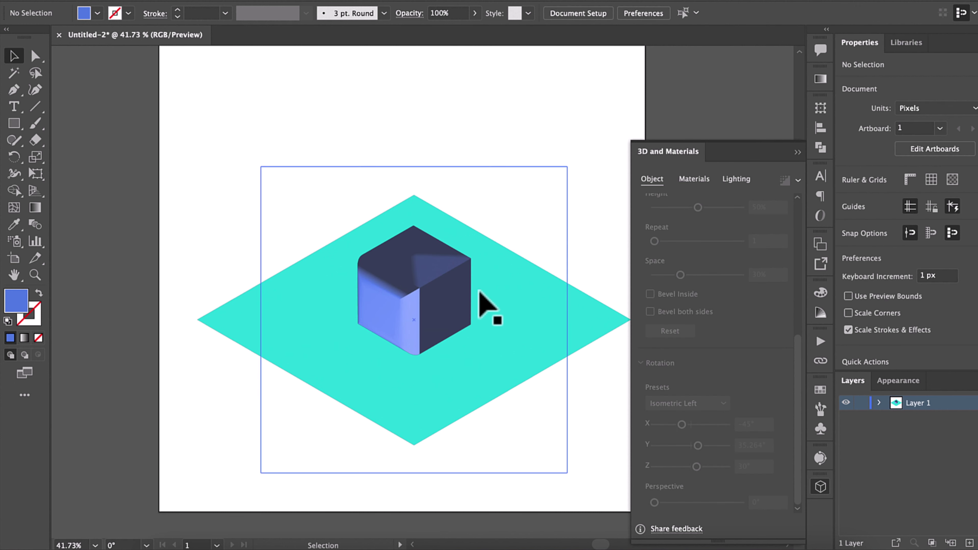
- Enable Bevel Inside on the blue cube and close the 3D and Materials panel
scroll(434, 308, up, 3)
click(436, 320)
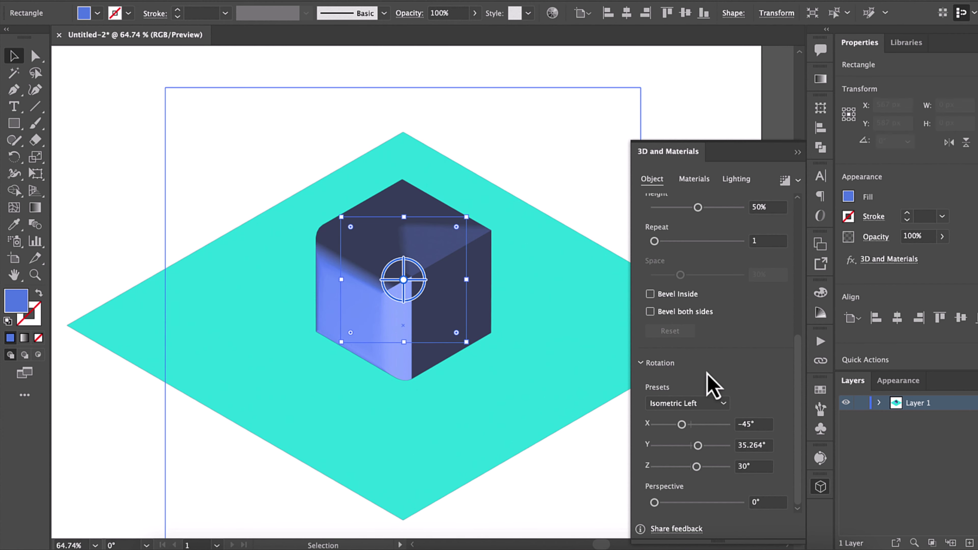
scroll(686, 428, up, 3)
click(650, 389)
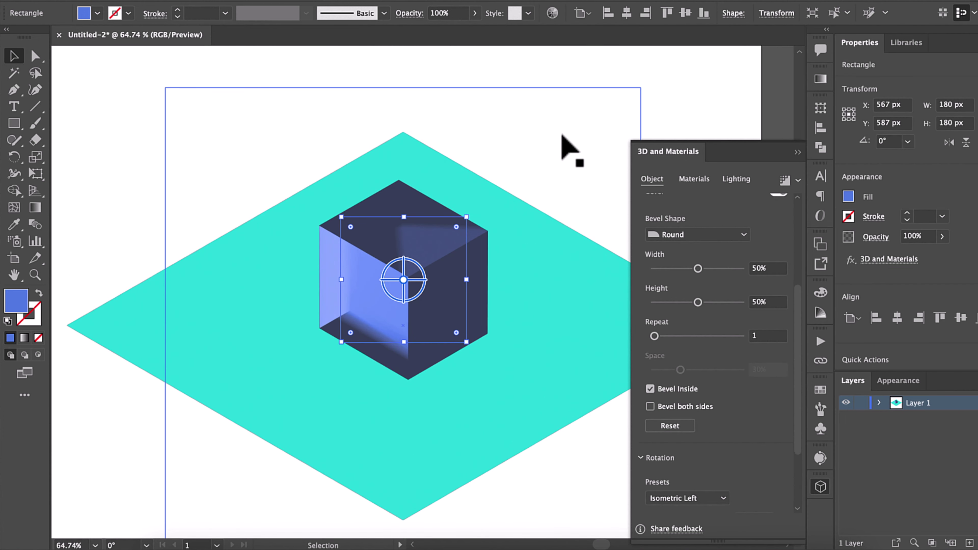
click(585, 162)
scroll(528, 251, down, 2)
scroll(527, 250, down, 1)
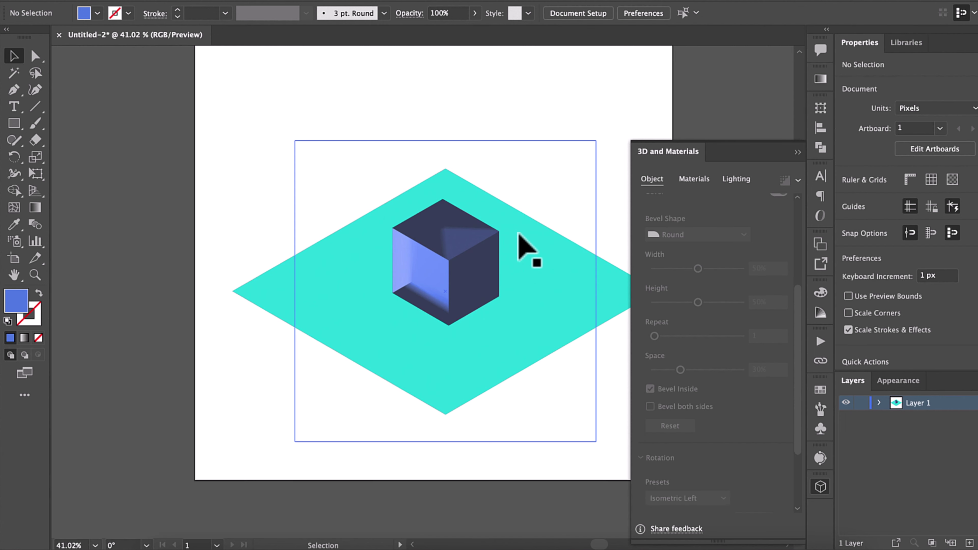
click(796, 152)
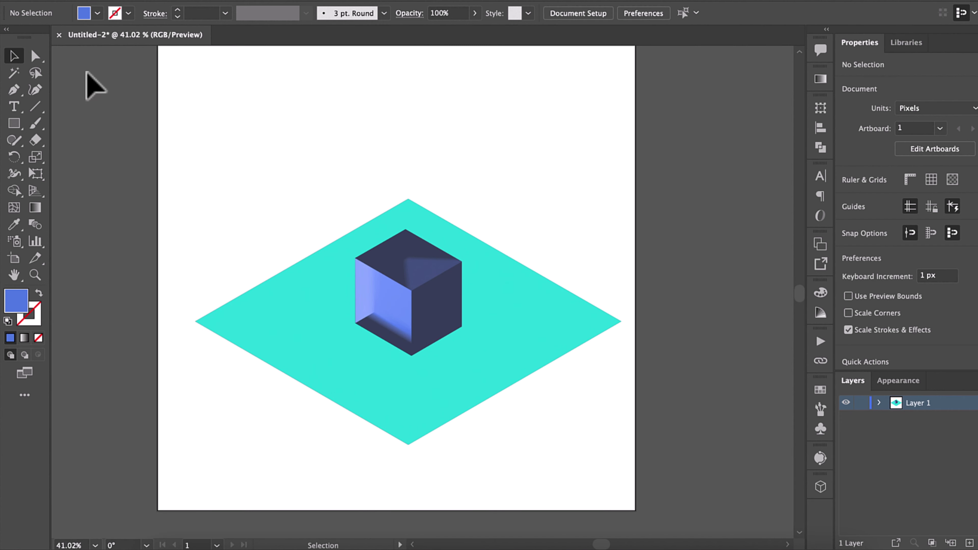
- Draw a square and revolve it into a small orange cylinder with Isometric Left rotation
click(15, 124)
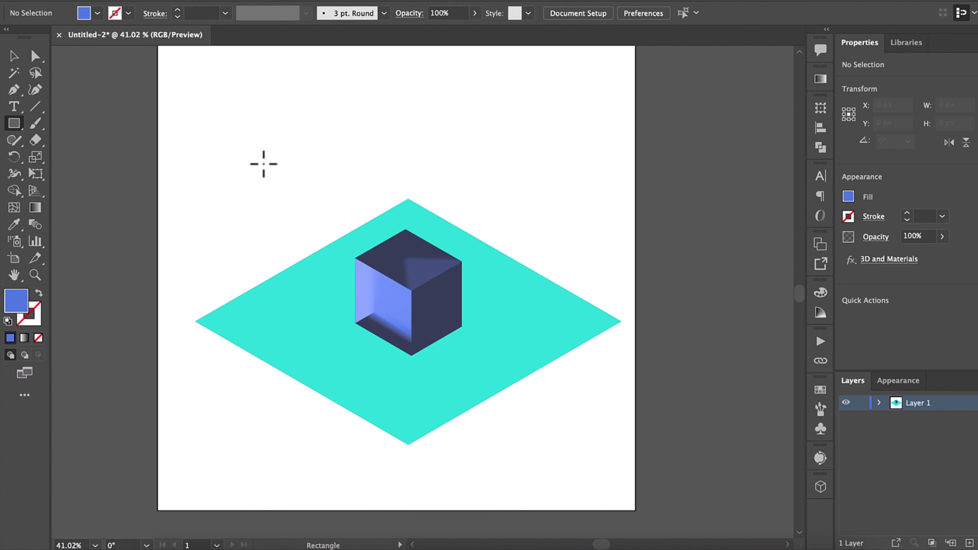
drag(255, 163, 343, 76)
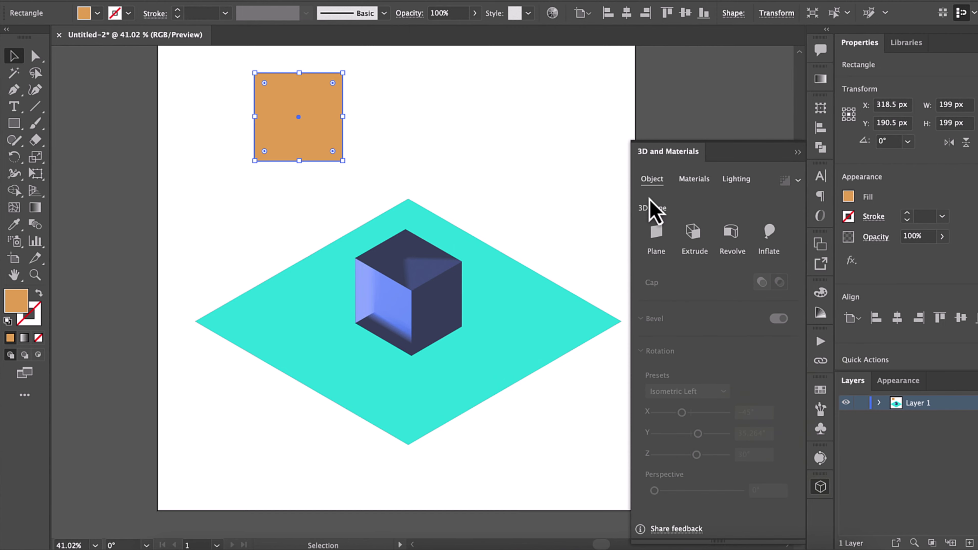
click(731, 231)
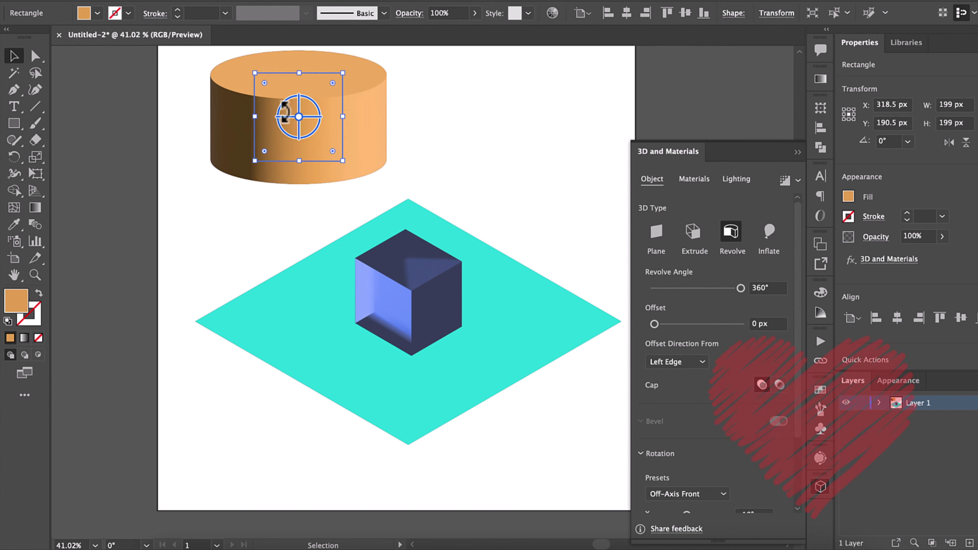
drag(274, 206, 262, 228)
click(723, 403)
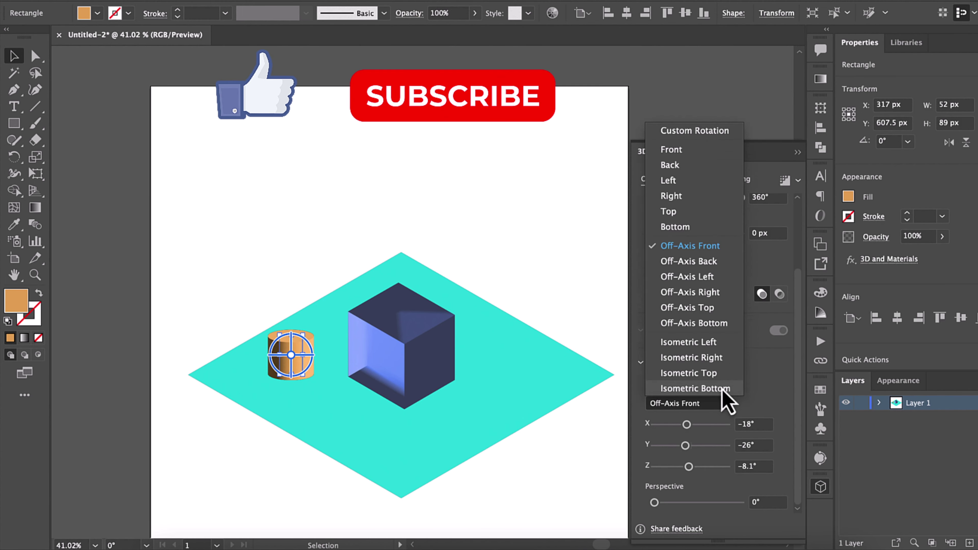
click(678, 345)
click(547, 197)
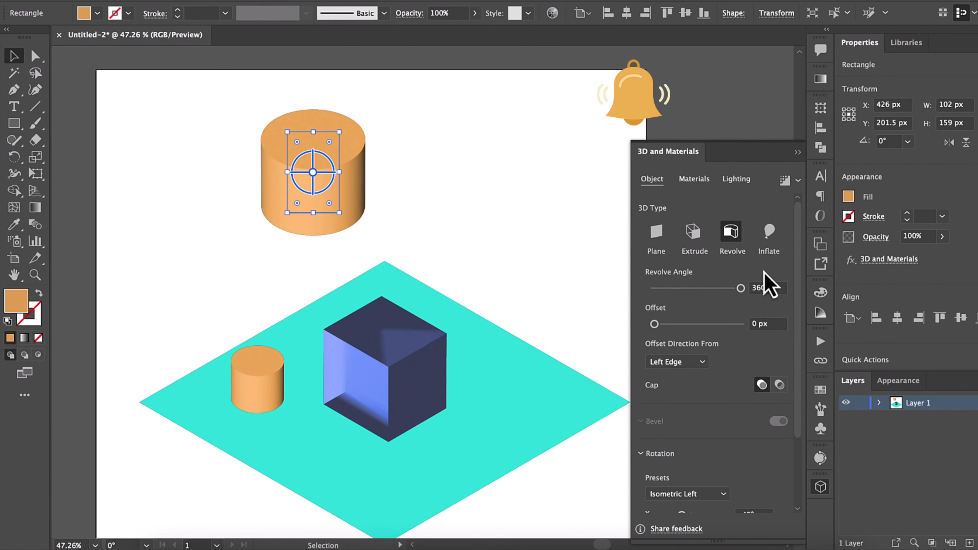
- Adjust the revolve angle and offset it 276 px from the Right Edge to form a ring
drag(743, 288, 670, 289)
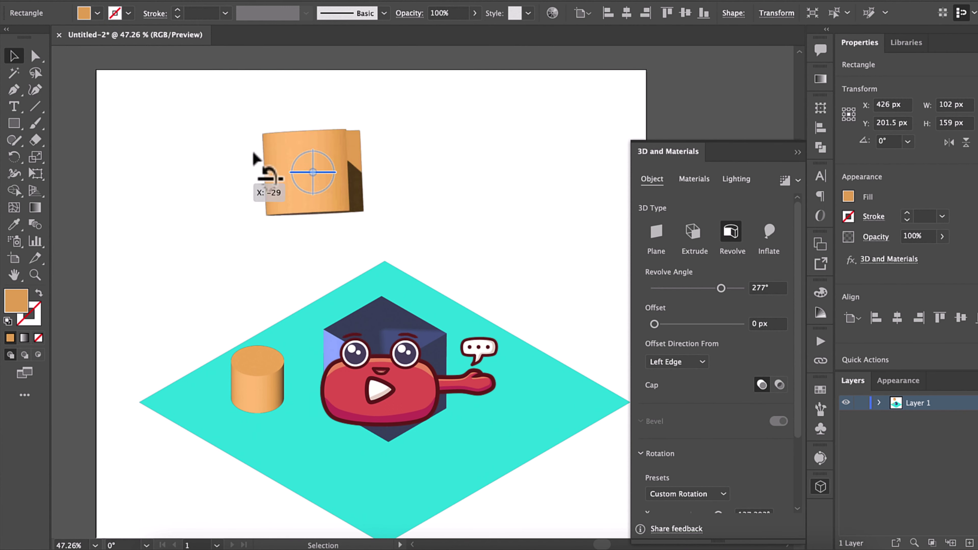
mouse_move(655, 324)
mouse_down()
mouse_move(690, 325)
mouse_move(665, 324)
mouse_up()
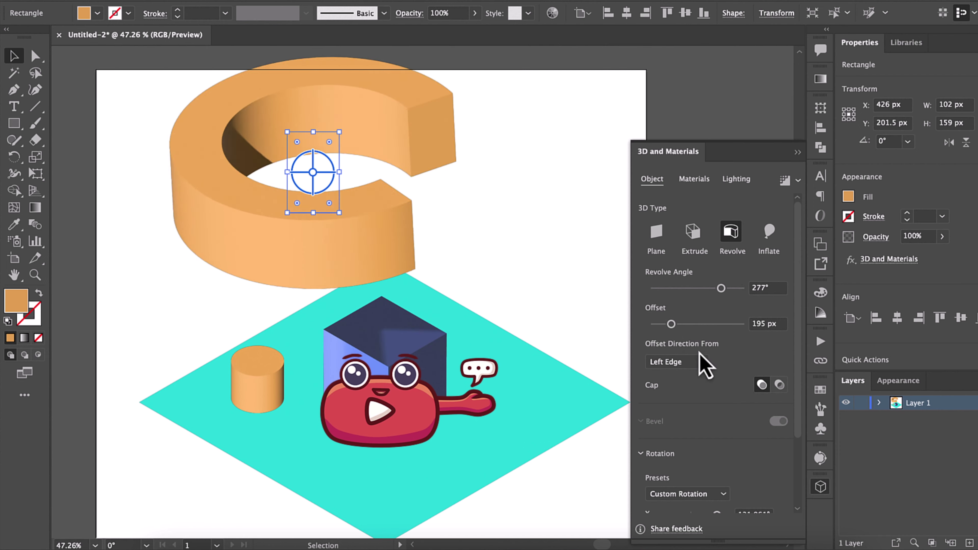
click(677, 361)
click(676, 380)
drag(721, 288, 724, 288)
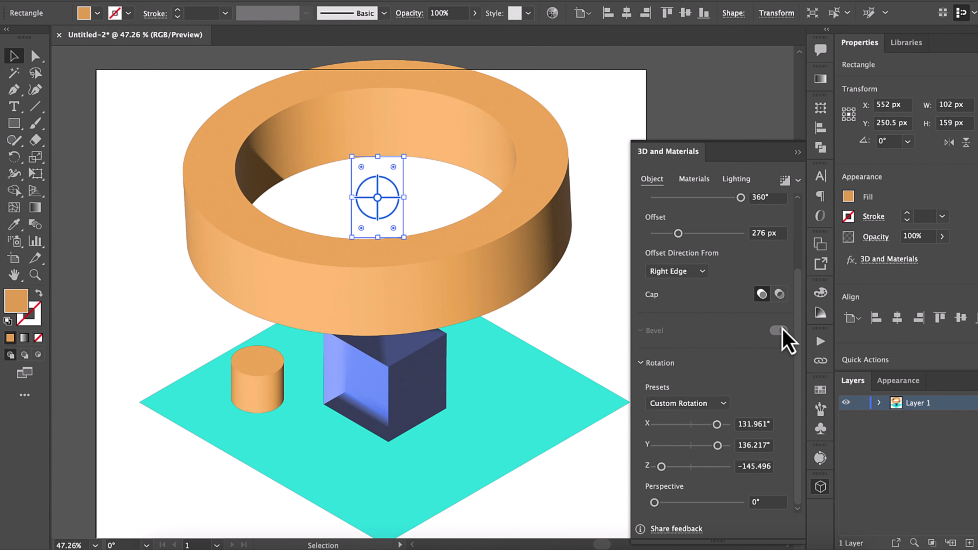